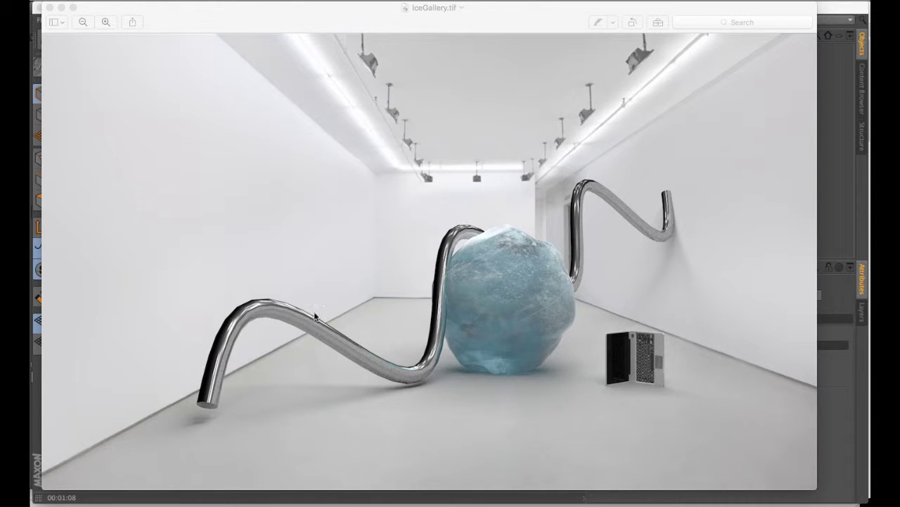
Step: Close the IceGallery.tif reference render in Preview
left_click(51, 9)
Step: Open Finder and inspect empty-art-gallery.jpg in the 02016 folder, noting its 1528 × 899 size
left_click(404, 223)
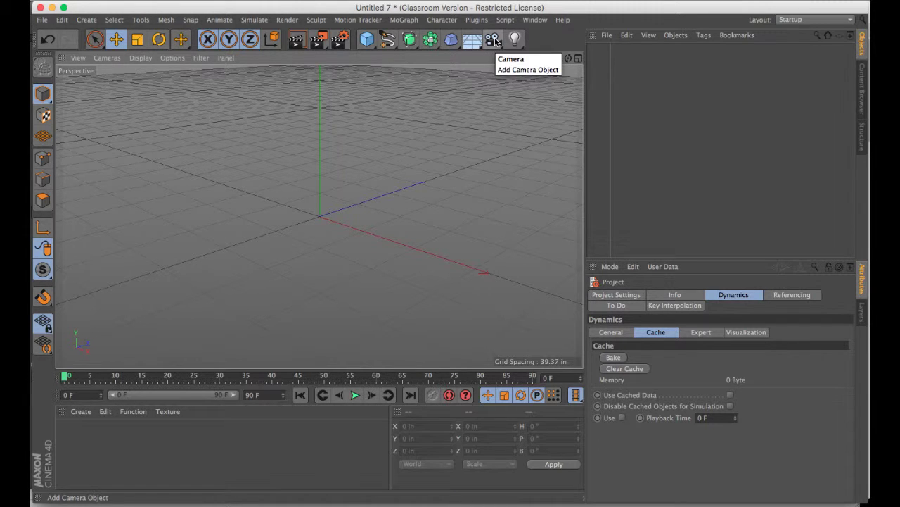
mouse_move(102, 501)
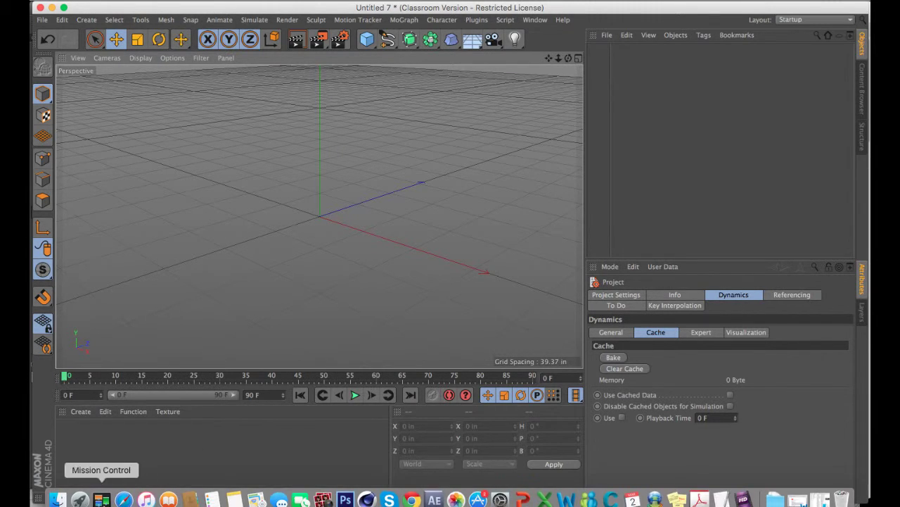
left_click(60, 500)
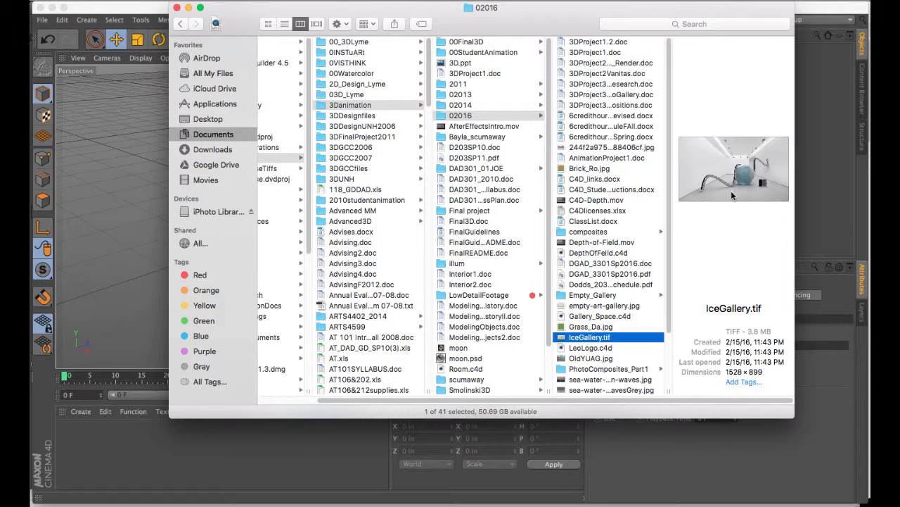
left_click(599, 305)
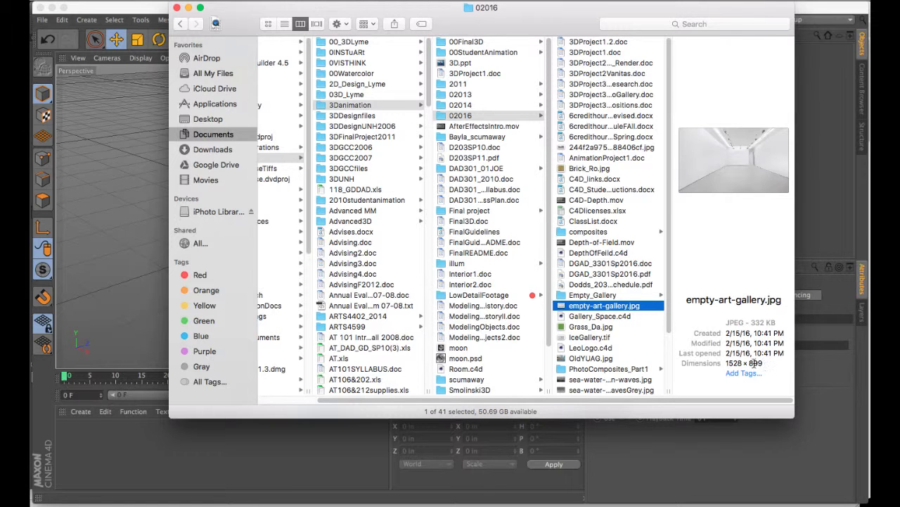
Step: Set the render output Width to 1528 and Height to 899 pixels in Render Settings
left_click(177, 7)
left_click(340, 39)
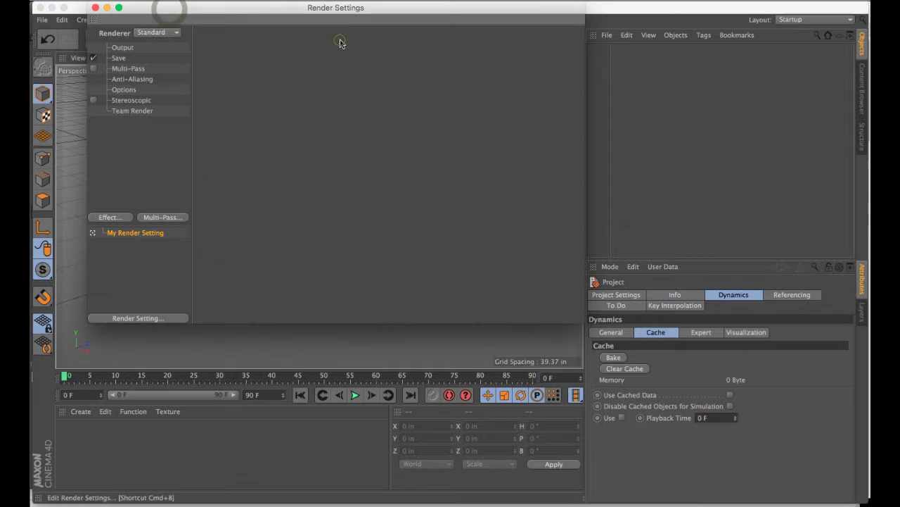
left_click(122, 48)
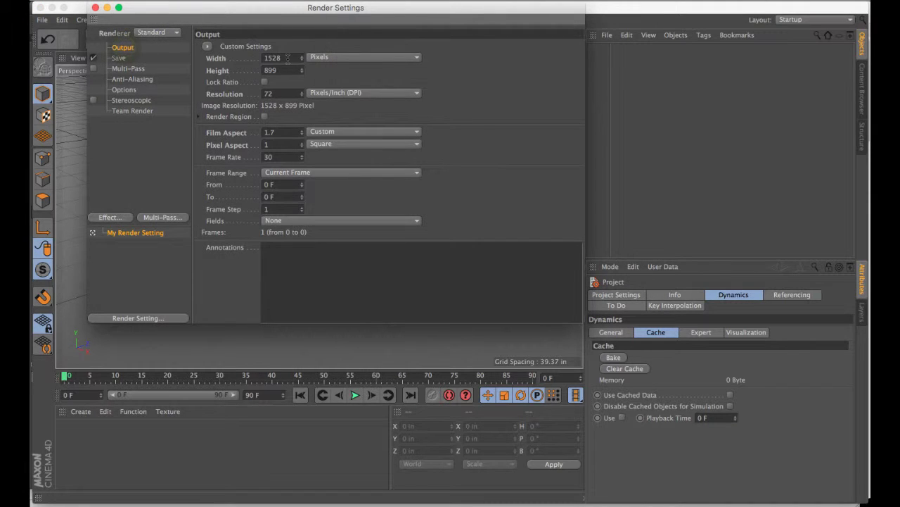
key("BackSpace")
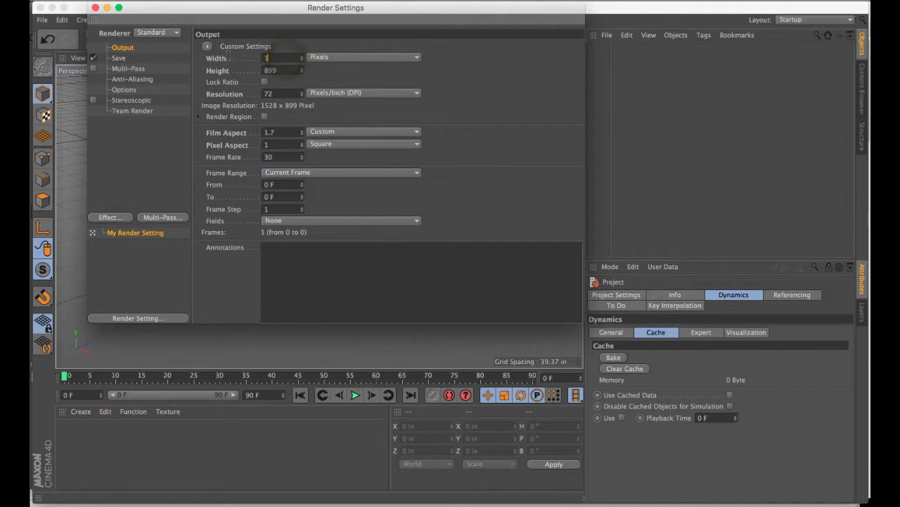
type("8")
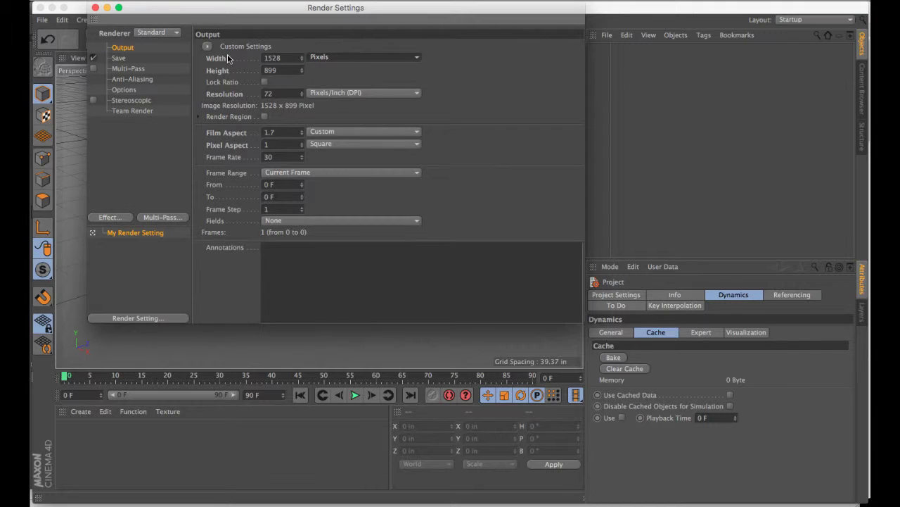
key("Tab")
type("89")
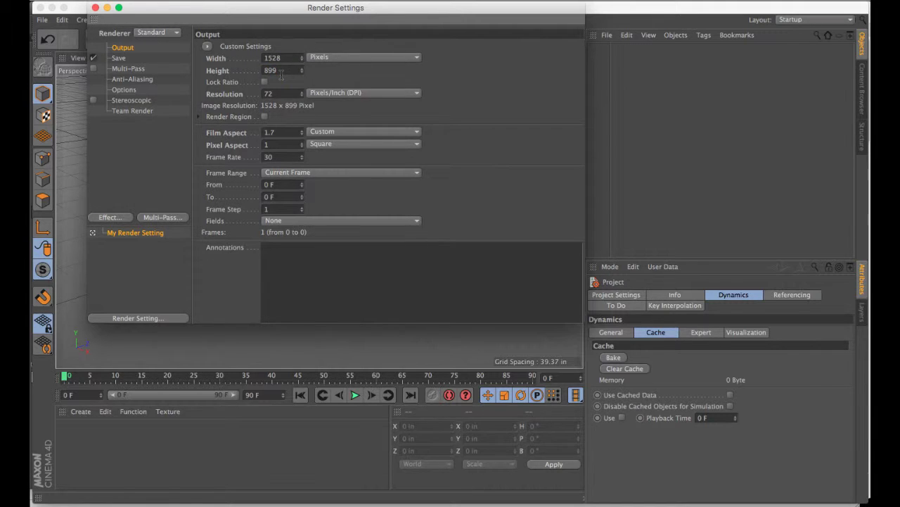
left_click(95, 8)
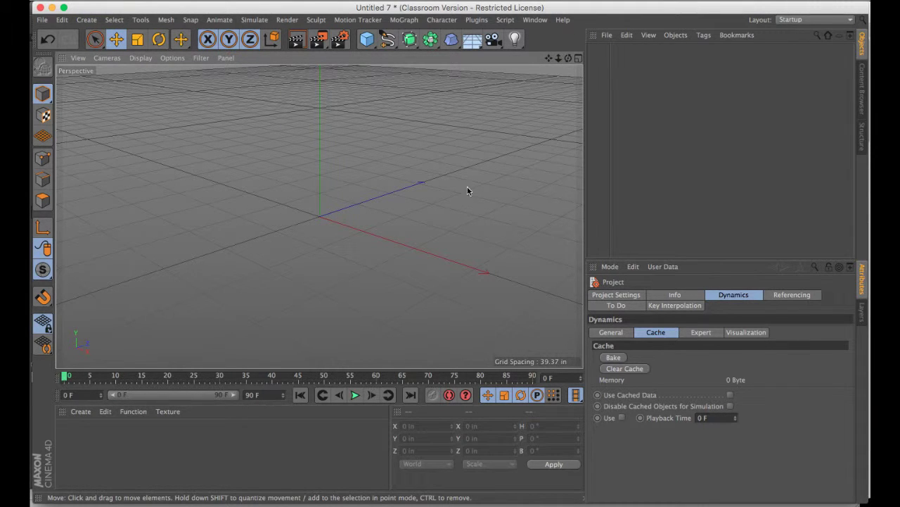
Step: Add a Camera object and attach a Camera Calibrator tag, reviewing its Basic and calibration tabs
left_click(493, 40)
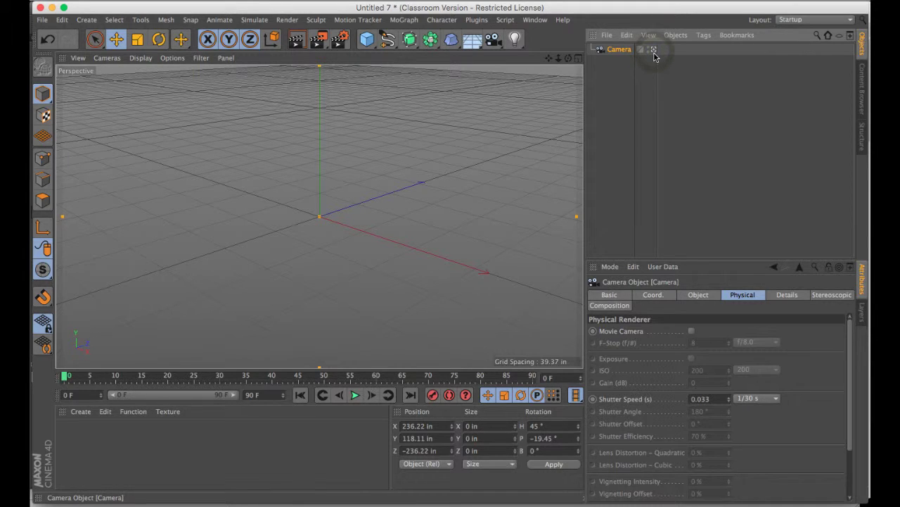
left_click(703, 35)
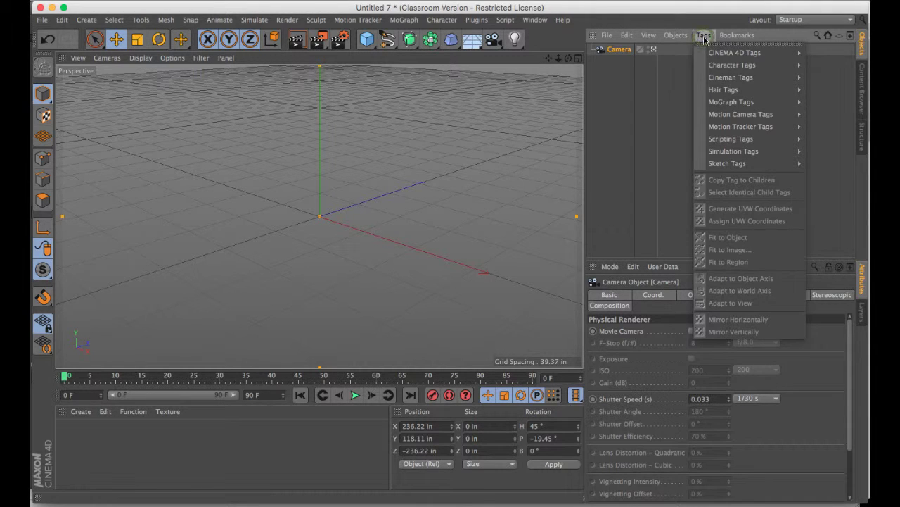
mouse_move(708, 53)
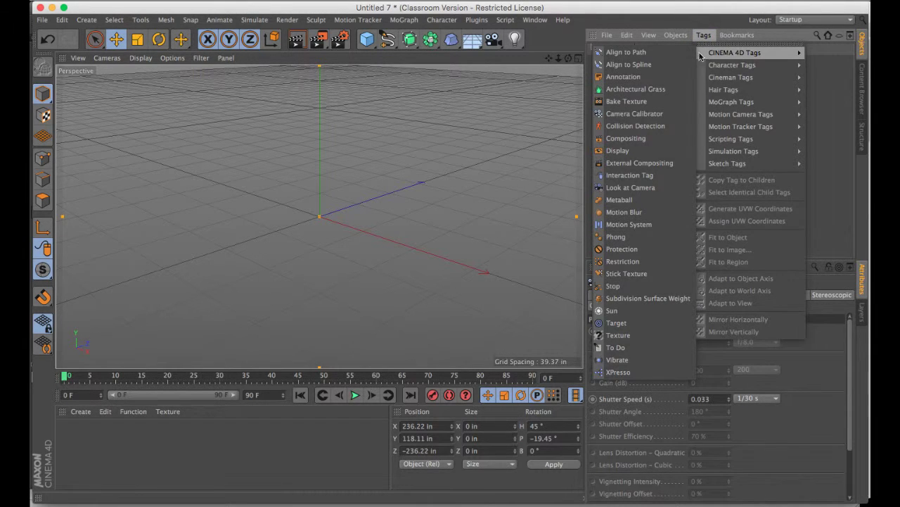
left_click(648, 114)
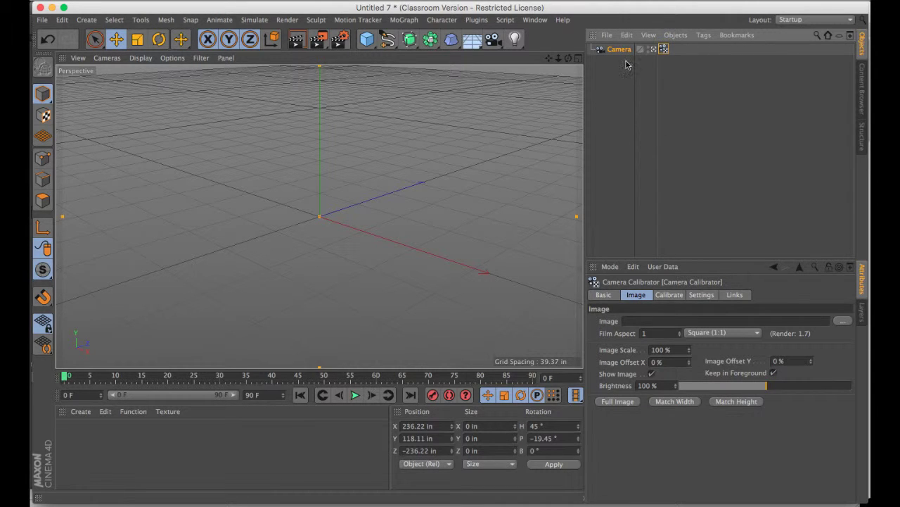
left_click(603, 295)
left_click(636, 295)
left_click(665, 296)
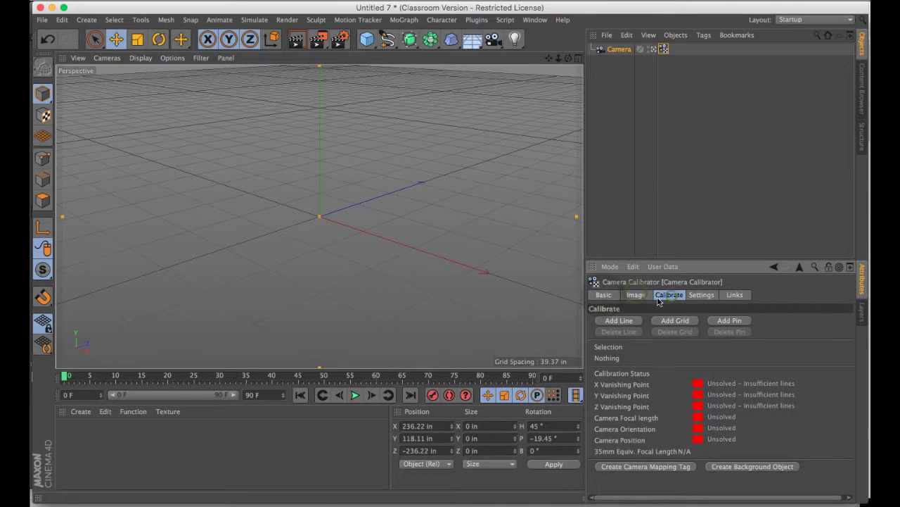
left_click(603, 295)
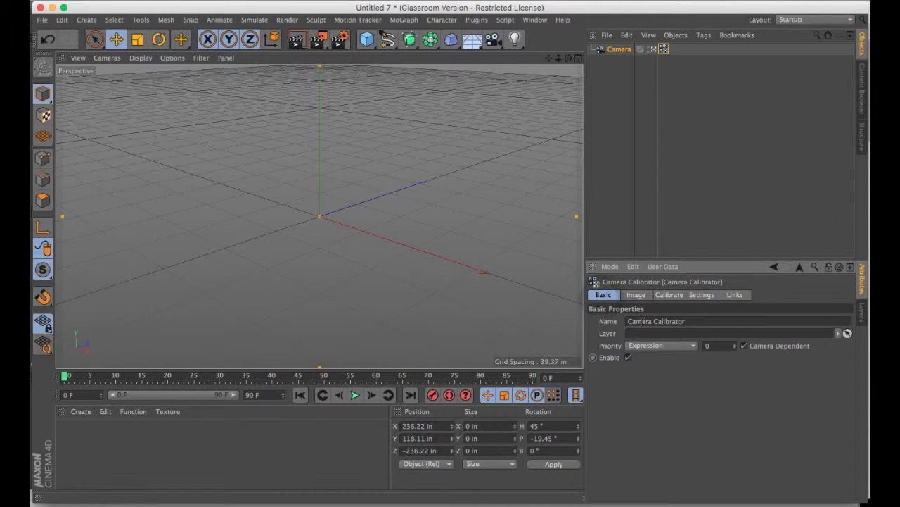
Step: Load empty-art-gallery.jpg as the Camera Calibrator's reference image
left_click(635, 295)
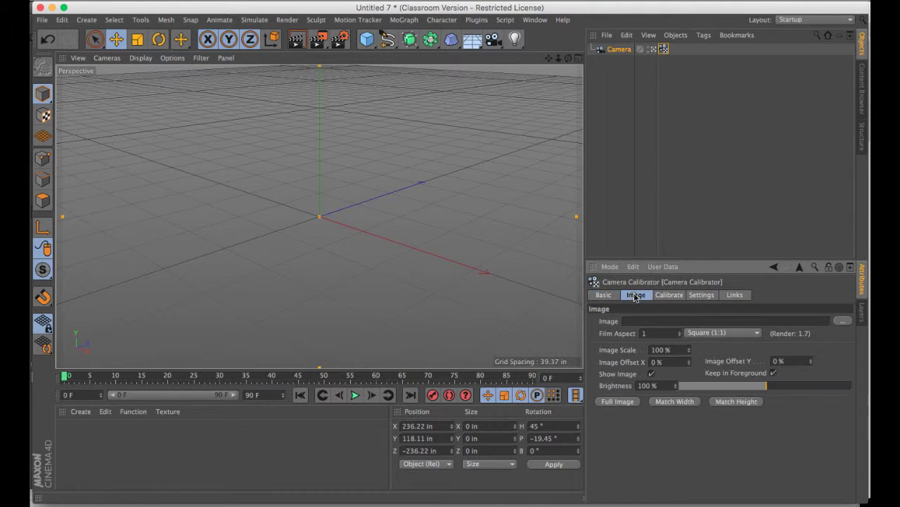
left_click(842, 321)
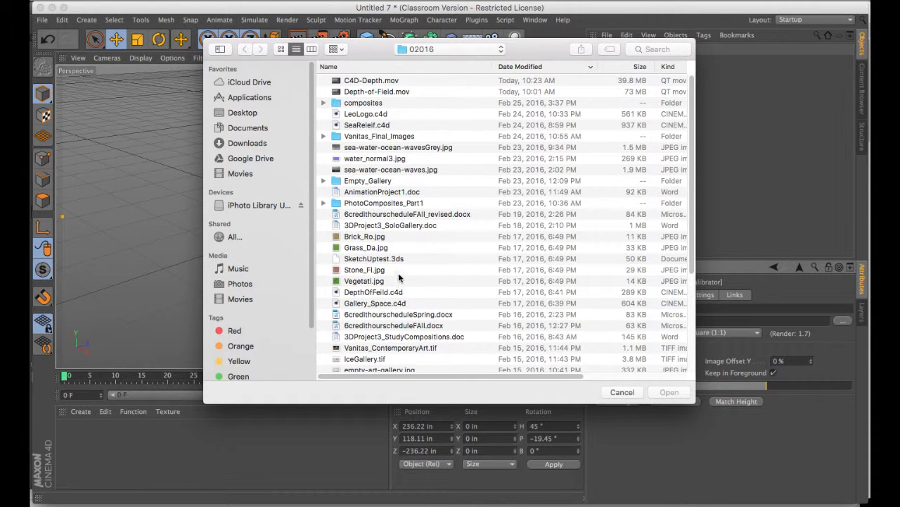
scroll(391, 285, "down", 2)
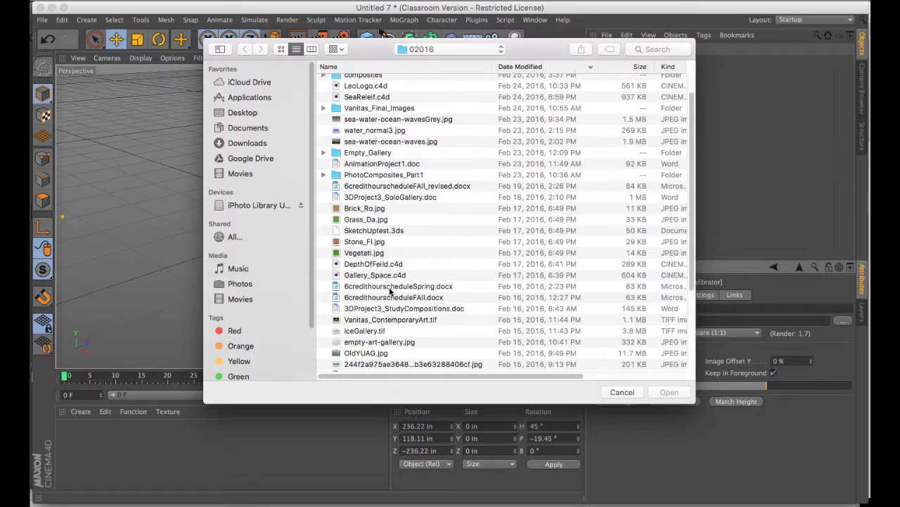
left_click(397, 340)
left_click(670, 392)
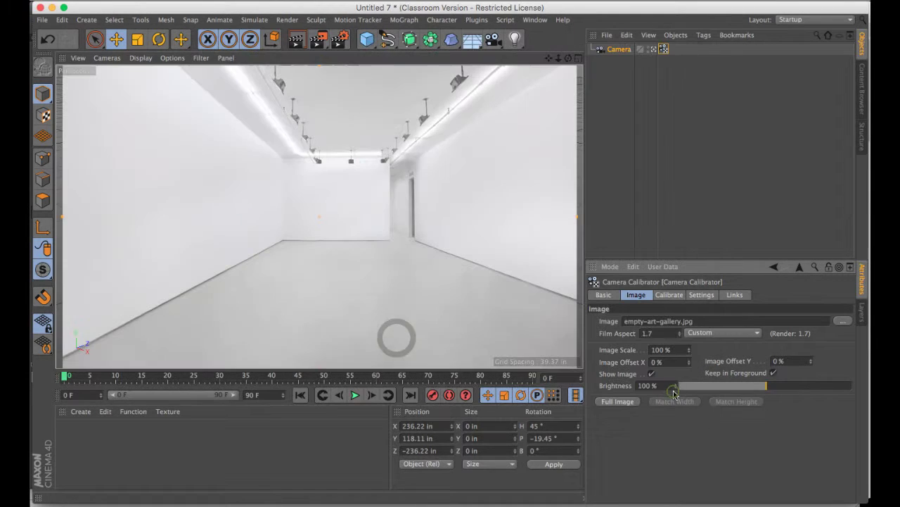
Step: Show the Camera Calibrator's Calibrate settings over the gallery photo
left_click(669, 294)
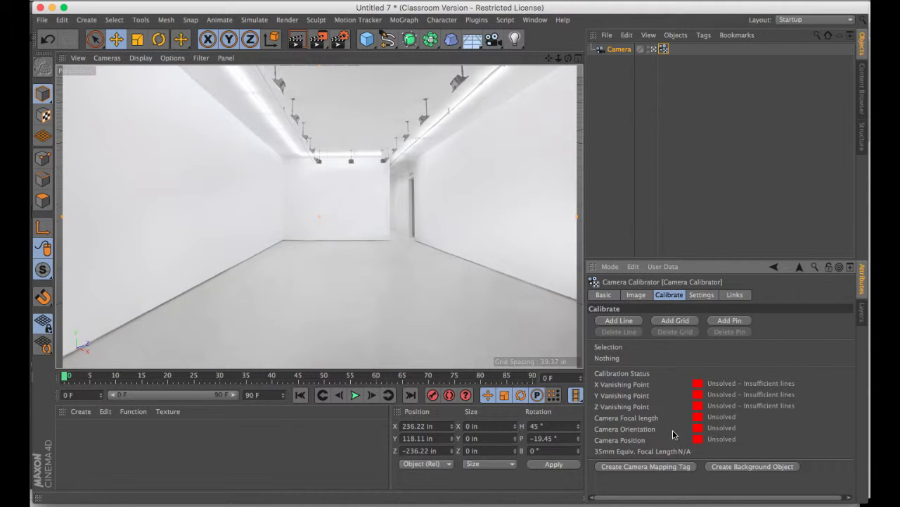
Step: Add a calibration line along the left floor edge and cycle it to the Z axis
left_click(619, 320)
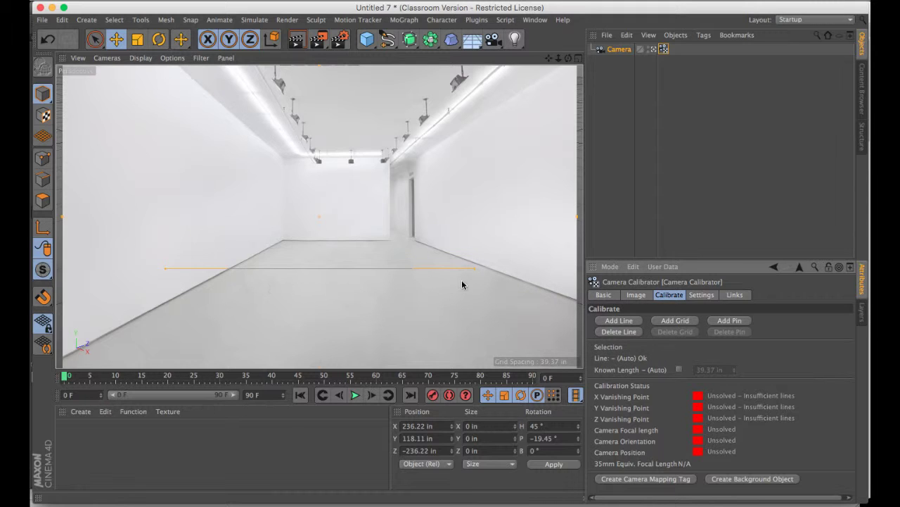
left_click_drag(474, 269, 279, 242)
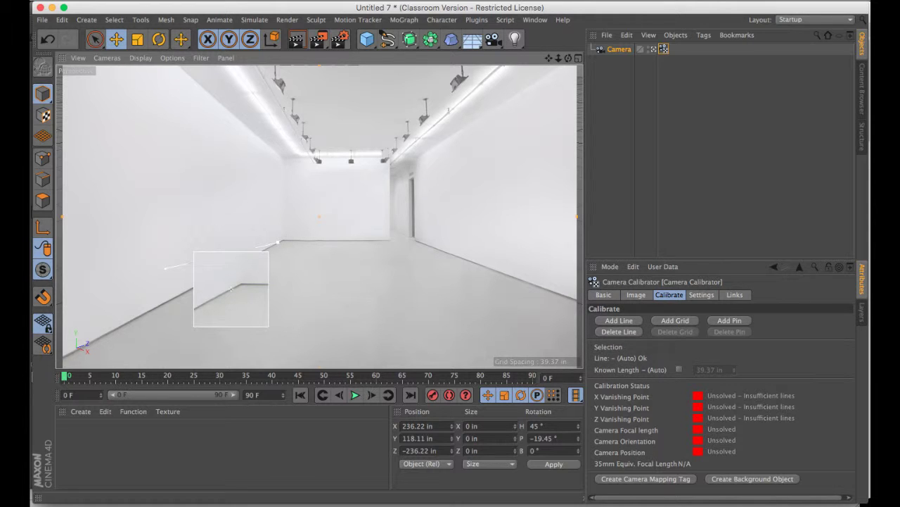
left_click_drag(279, 242, 277, 242)
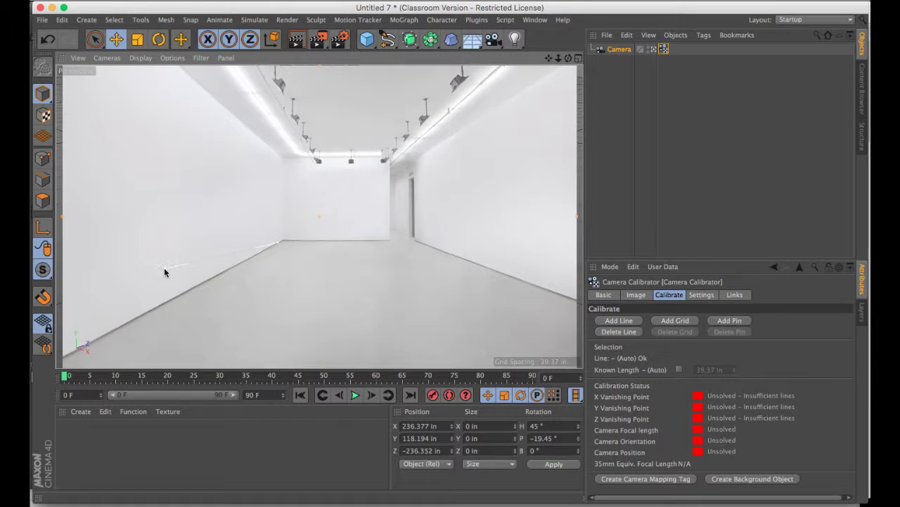
left_click_drag(166, 268, 150, 309)
left_click(226, 269)
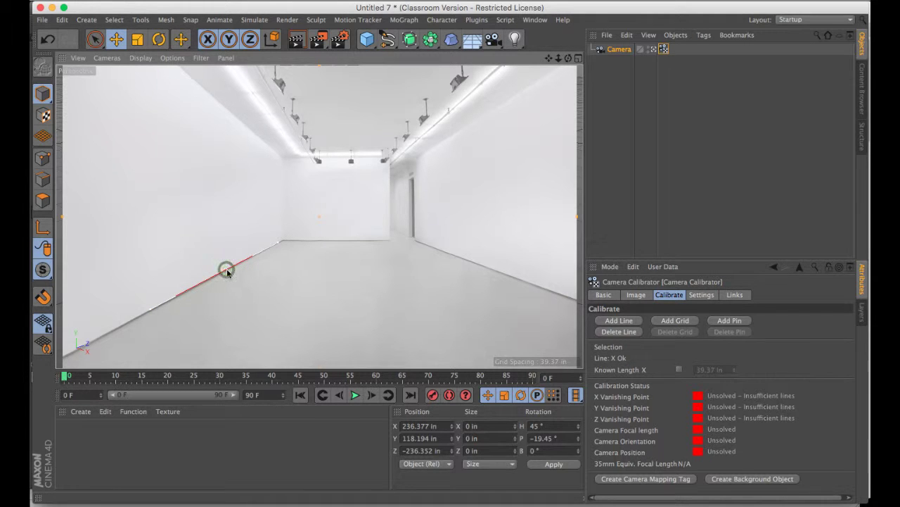
left_click(227, 269)
left_click(226, 268)
Step: Add a second calibration line along the left wall's upper edge and set it to Z
left_click(624, 320)
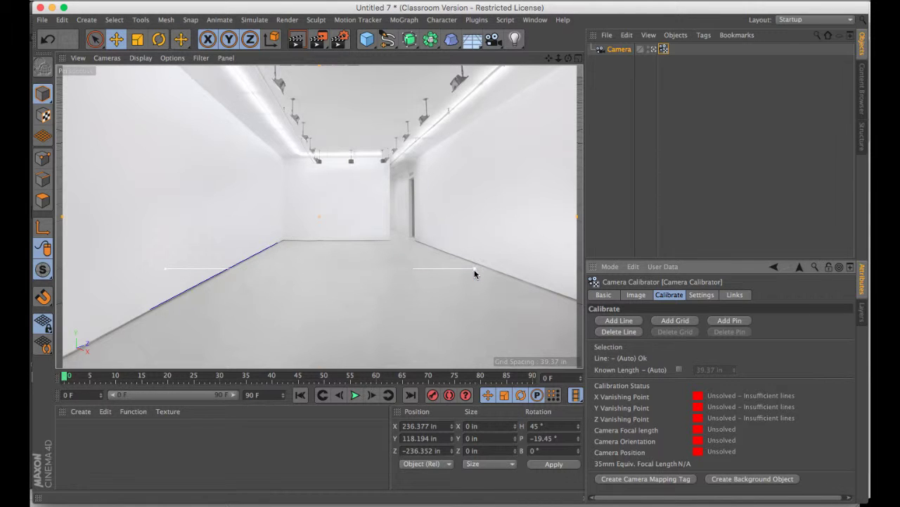
left_click_drag(475, 270, 272, 148)
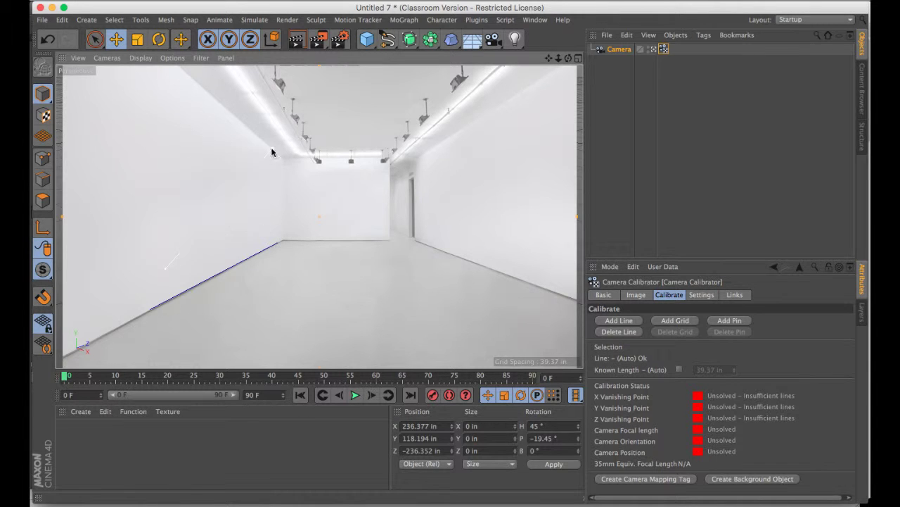
left_click_drag(164, 270, 162, 268)
left_click(234, 120)
left_click(235, 118)
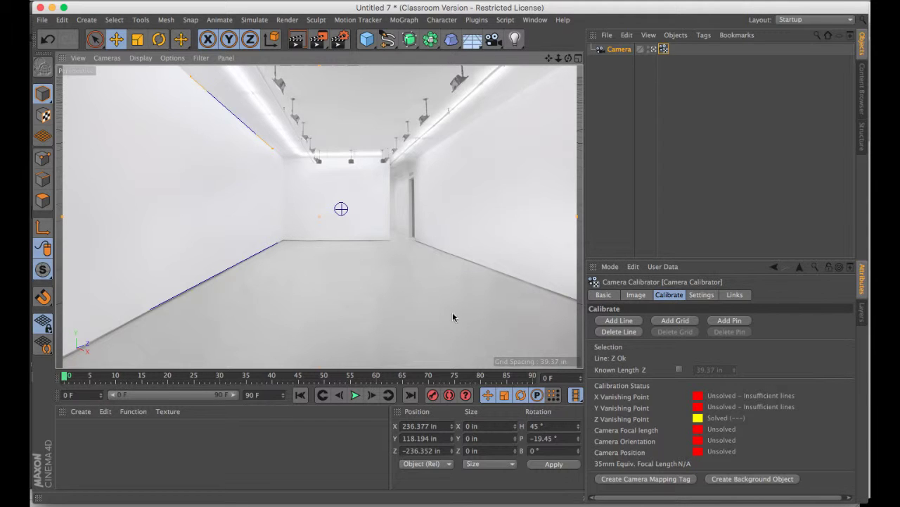
Step: Add a third Z line along the right-wall floor edge and select it
left_click(619, 320)
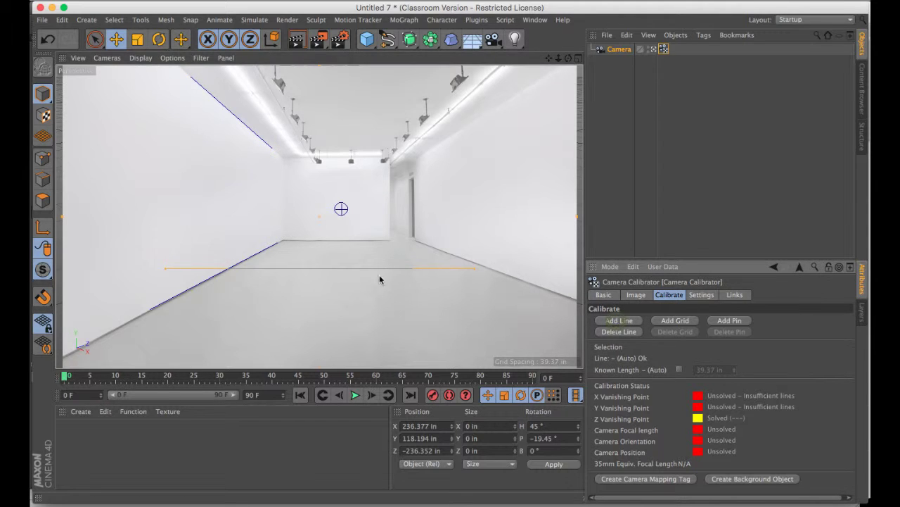
left_click_drag(474, 268, 424, 243)
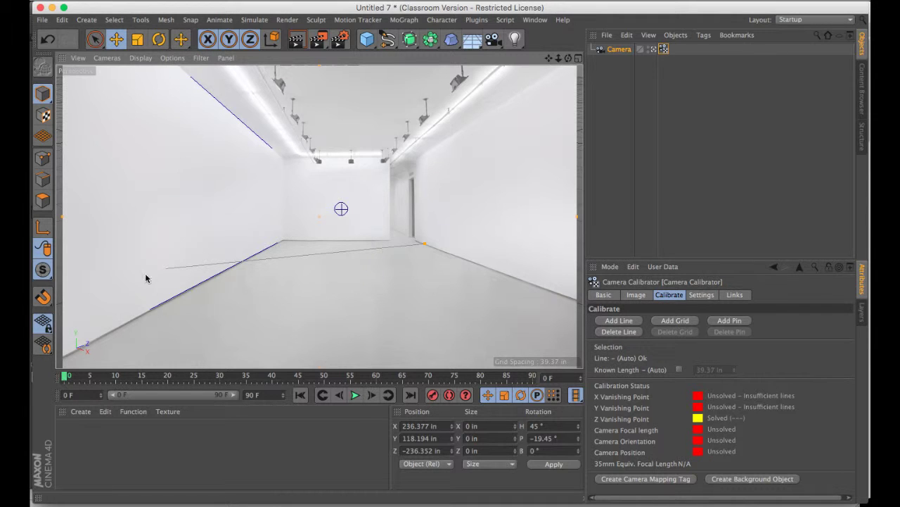
left_click_drag(165, 268, 546, 288)
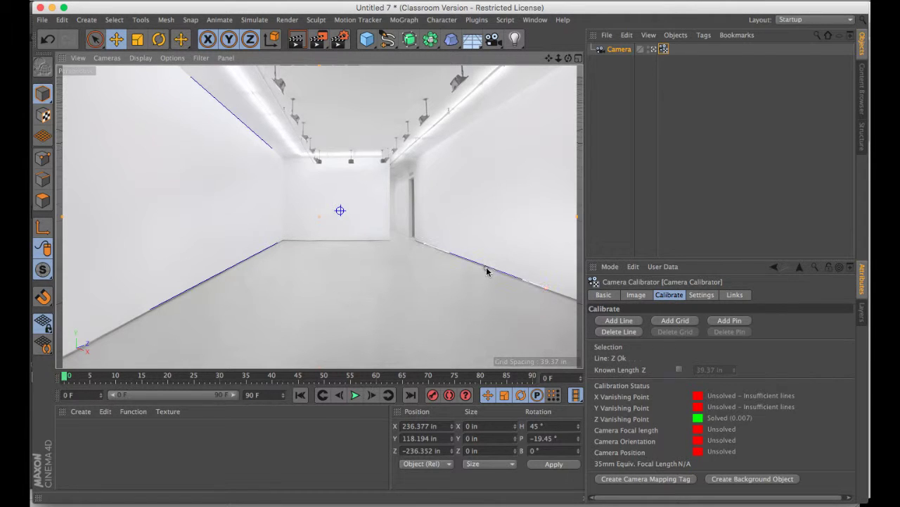
left_click(485, 268)
Step: Add an X calibration line along the back wall's floor edge
left_click(619, 320)
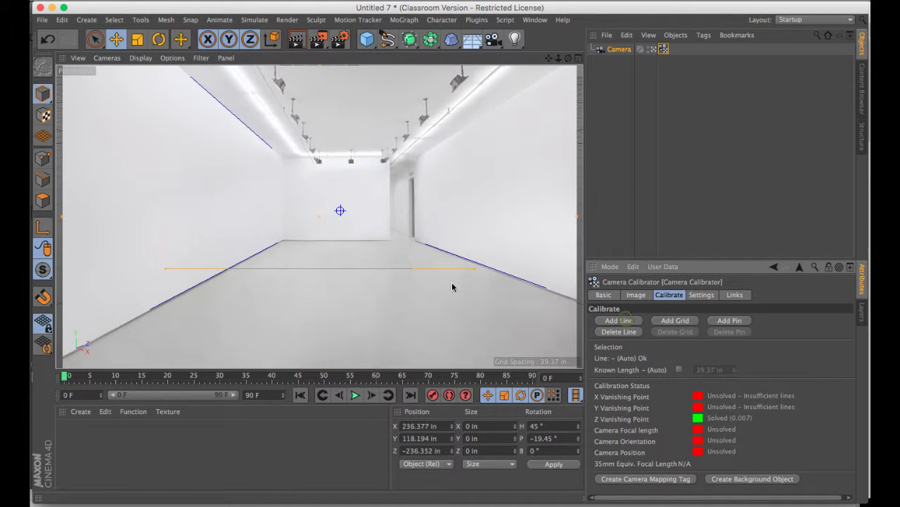
left_click_drag(475, 269, 385, 240)
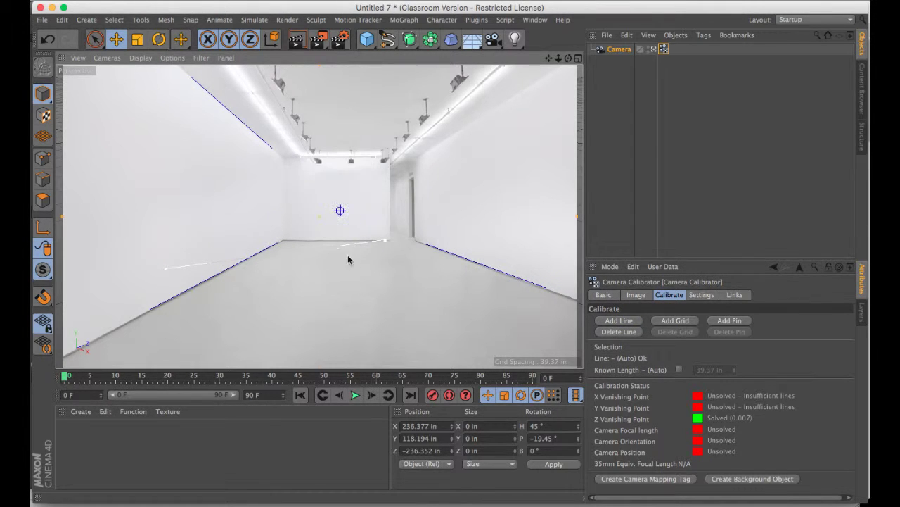
left_click_drag(168, 275, 287, 240)
left_click(344, 240)
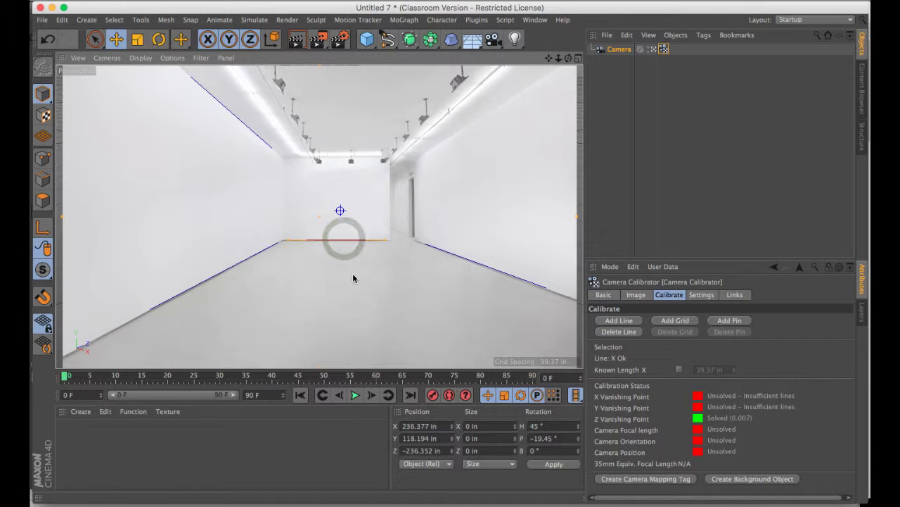
Step: Add another calibration line aligned with the back wall's ceiling edge
left_click(619, 320)
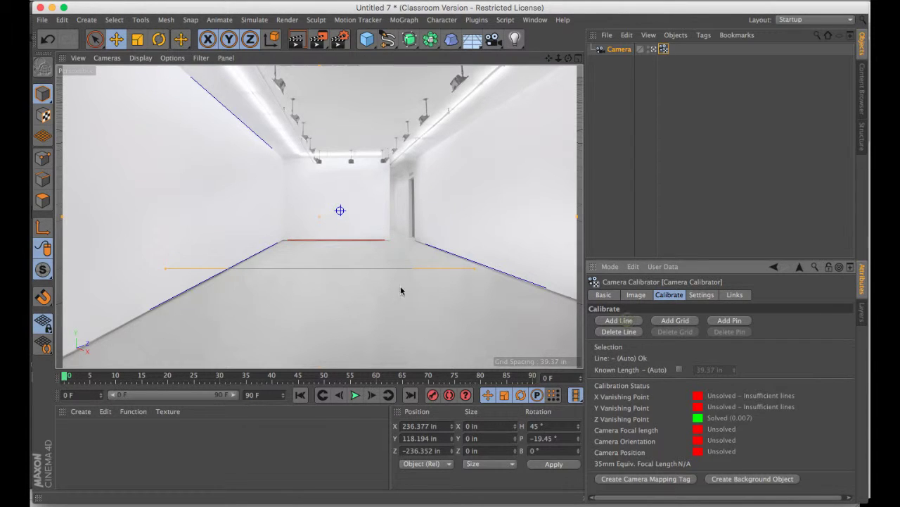
left_click_drag(474, 267, 473, 267)
left_click_drag(380, 213, 379, 156)
left_click_drag(165, 268, 164, 268)
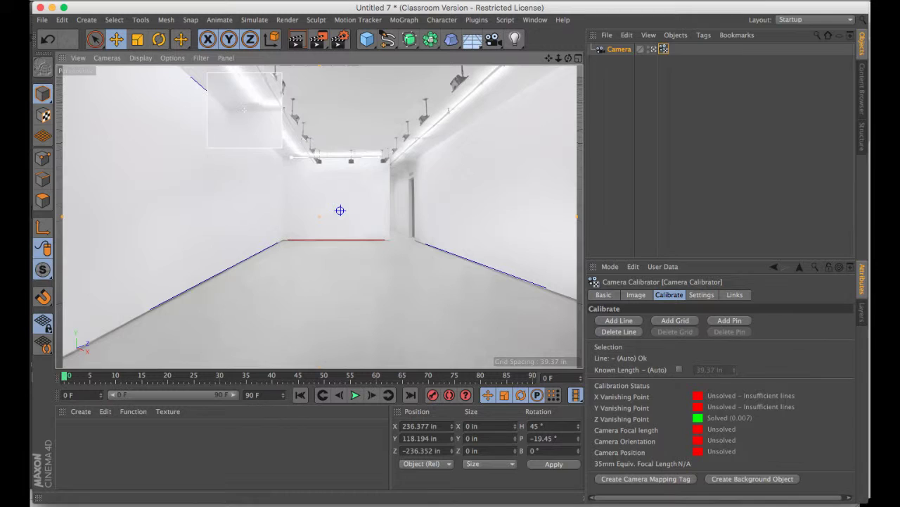
left_click_drag(313, 157, 360, 156)
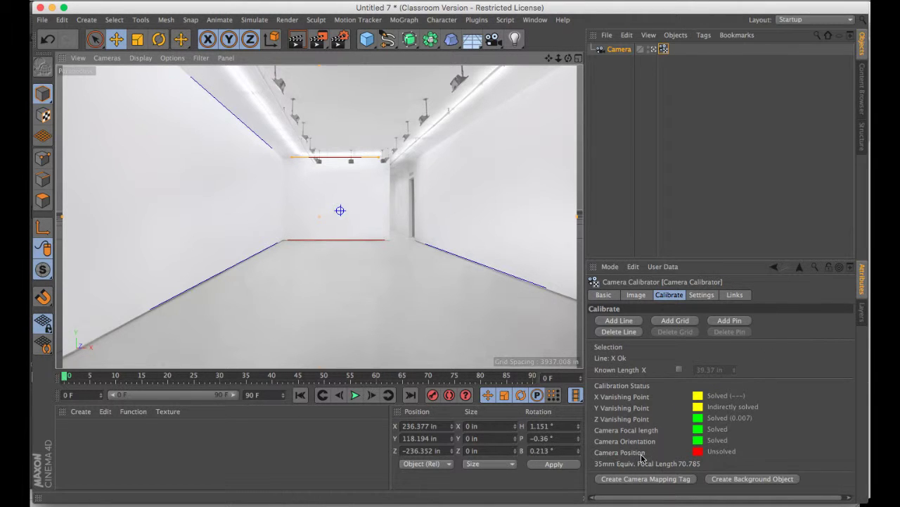
Step: Add a calibration pin on the back wall's left floor corner to solve the camera position
left_click(729, 320)
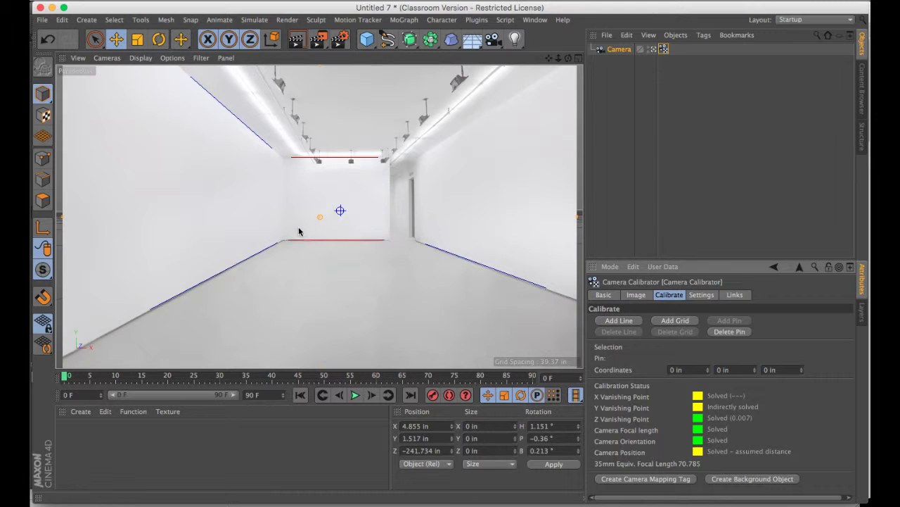
left_click_drag(320, 217, 277, 242)
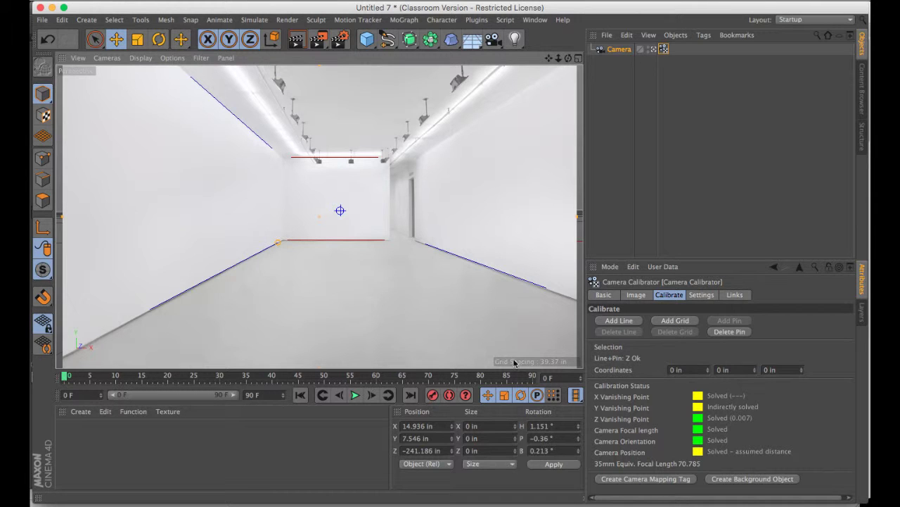
Step: Generate the camera-mapping material and a Background object textured with the empty-art-gallery image
left_click(628, 481)
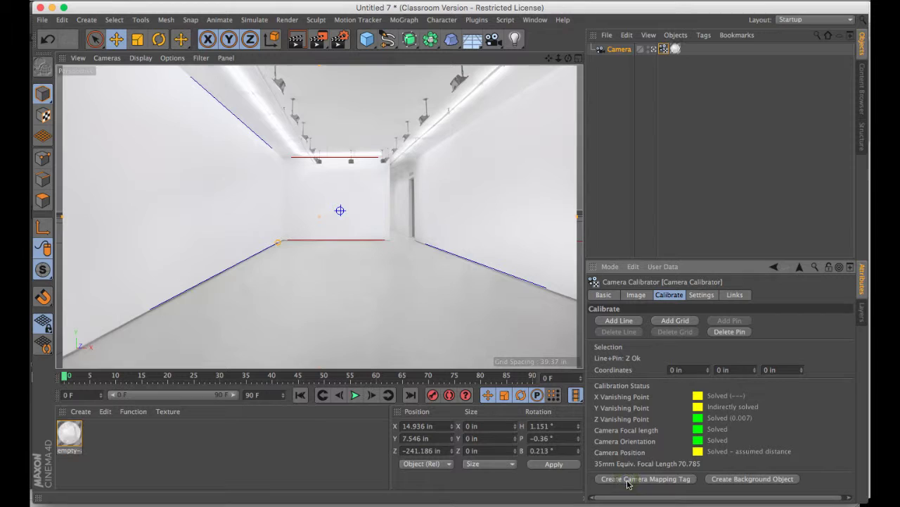
left_click(739, 479)
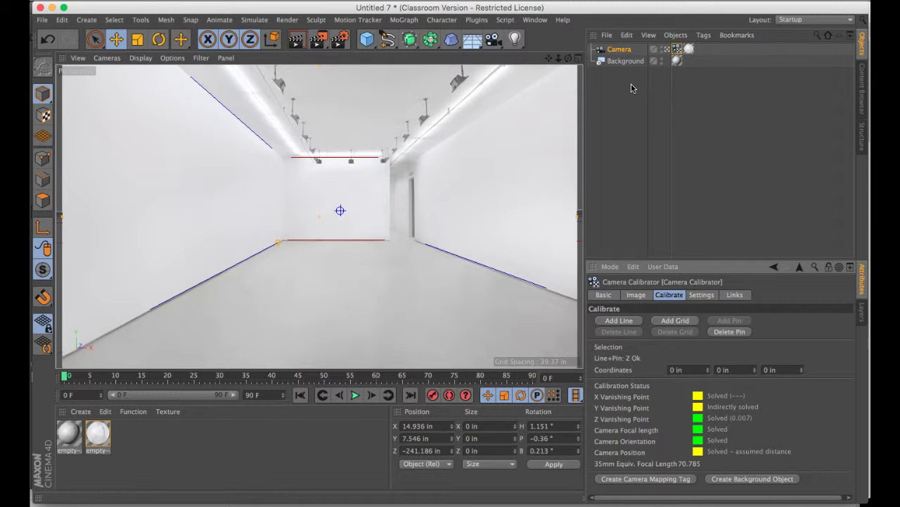
Step: Add a Protection tag to the Camera to lock its position, scale and rotation
left_click(619, 51)
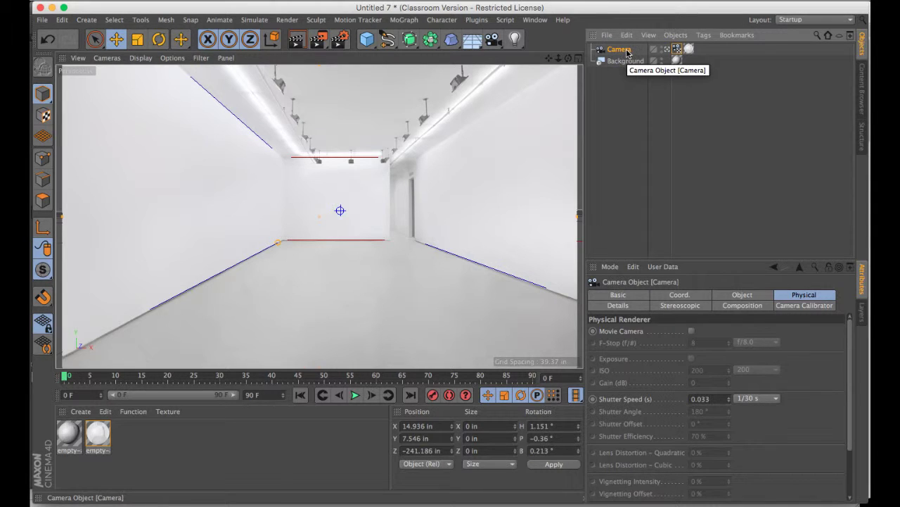
left_click(706, 37)
mouse_move(711, 54)
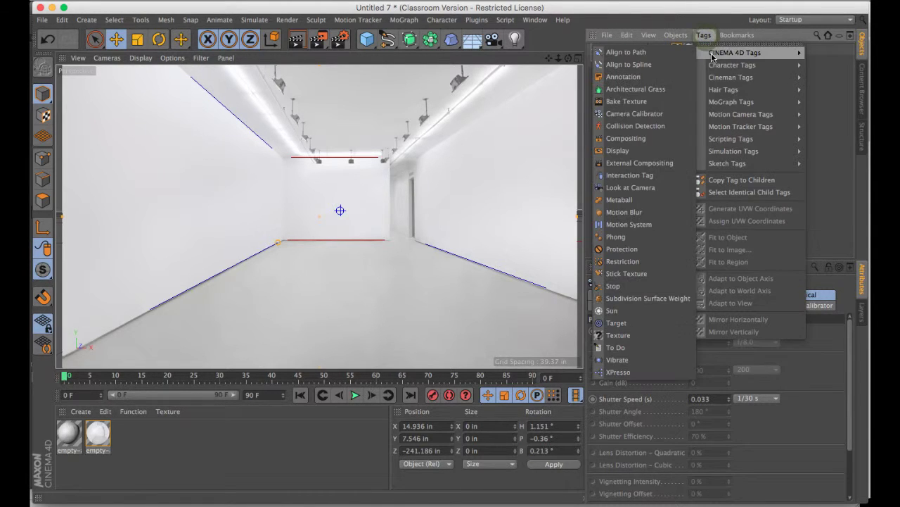
left_click(623, 249)
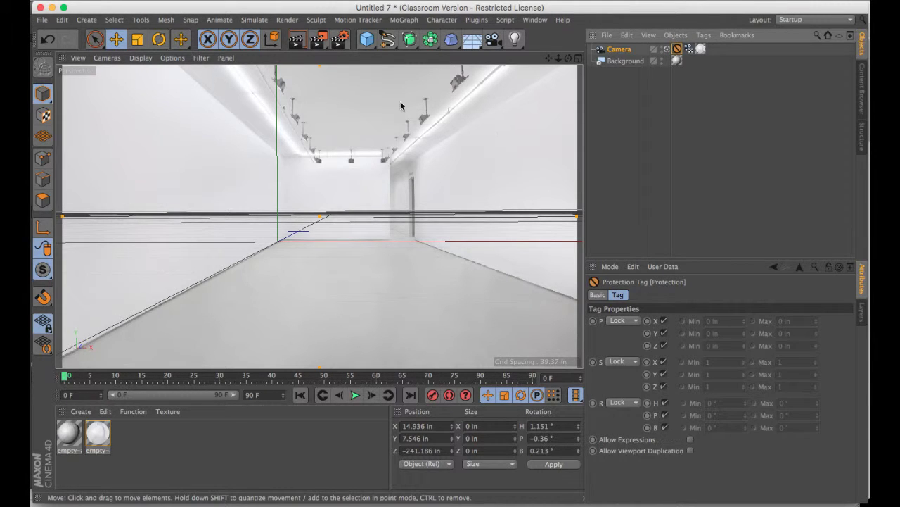
Step: Add a Plane, narrow it to 35.046 in wide, and slide it to X 15.201 in
left_click(366, 40)
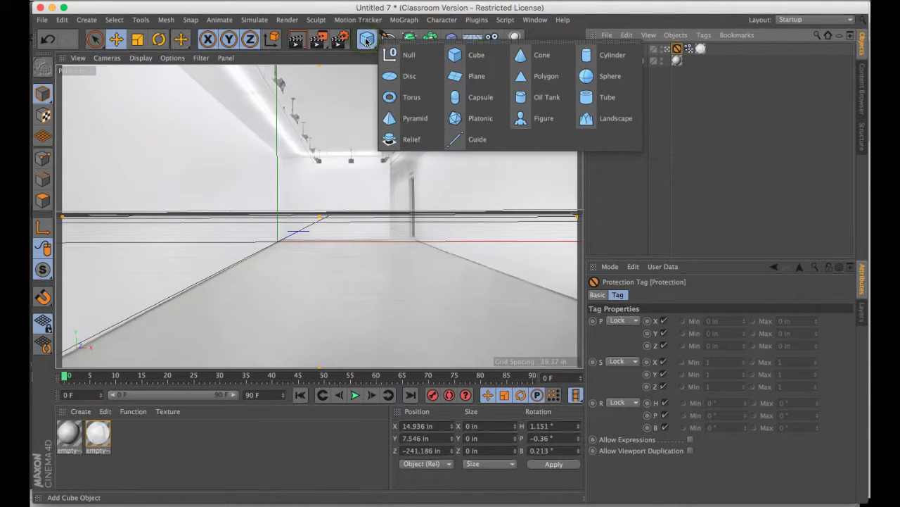
left_click(462, 77)
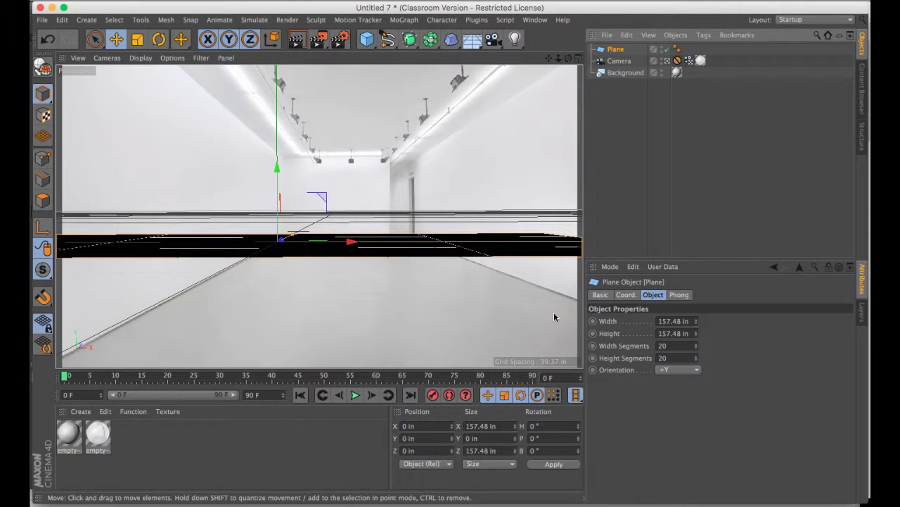
left_click_drag(696, 323, 696, 323)
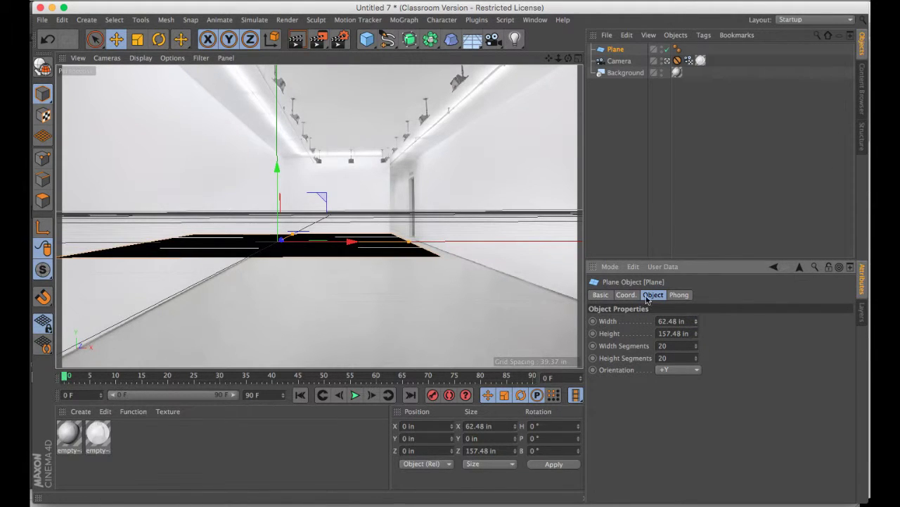
left_click_drag(352, 243, 433, 247)
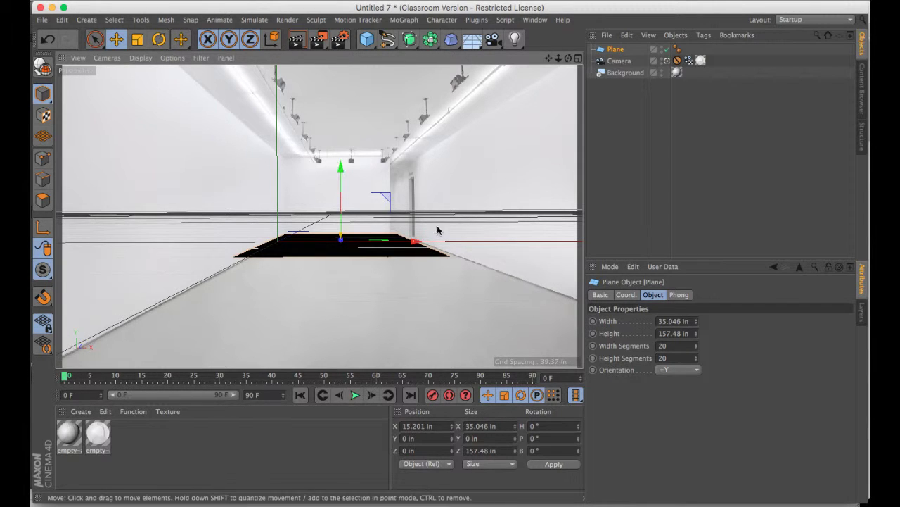
Step: Slide the plane along Z and widen it slightly to 34.415 in, checking from the calibrated camera
left_click(667, 62)
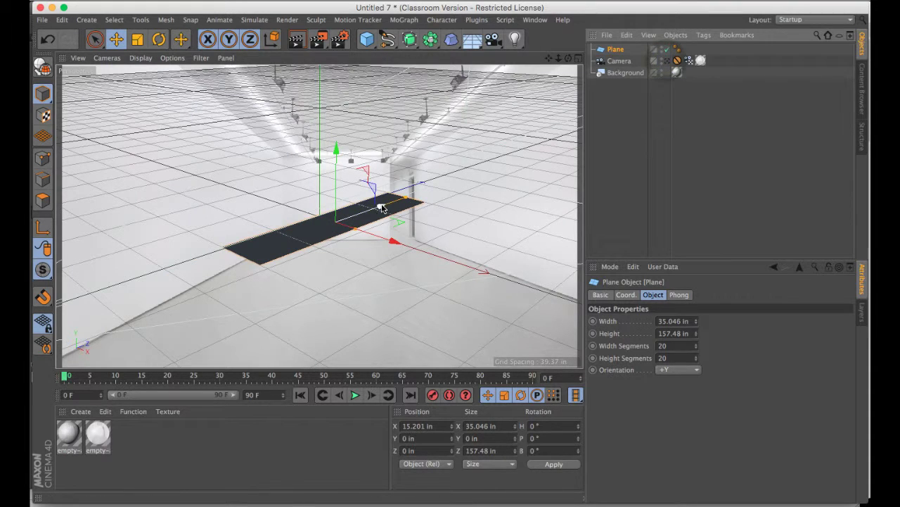
left_click_drag(380, 208, 314, 227)
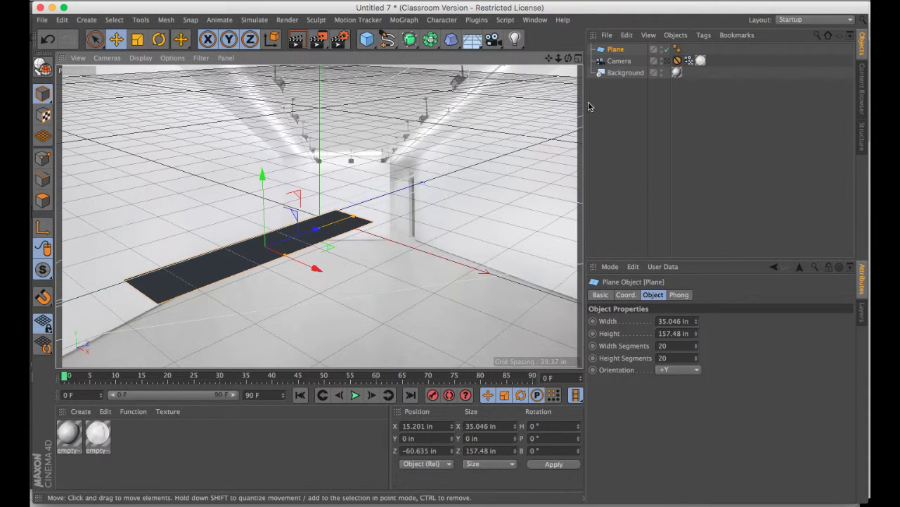
left_click(667, 62)
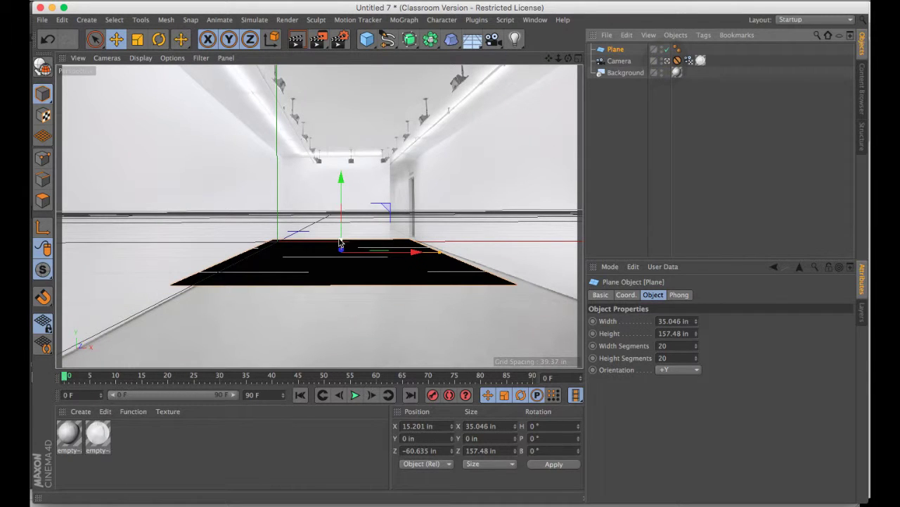
mouse_move(439, 254)
left_mouse_down()
mouse_move(415, 256)
mouse_move(458, 251)
mouse_move(450, 257)
left_mouse_up()
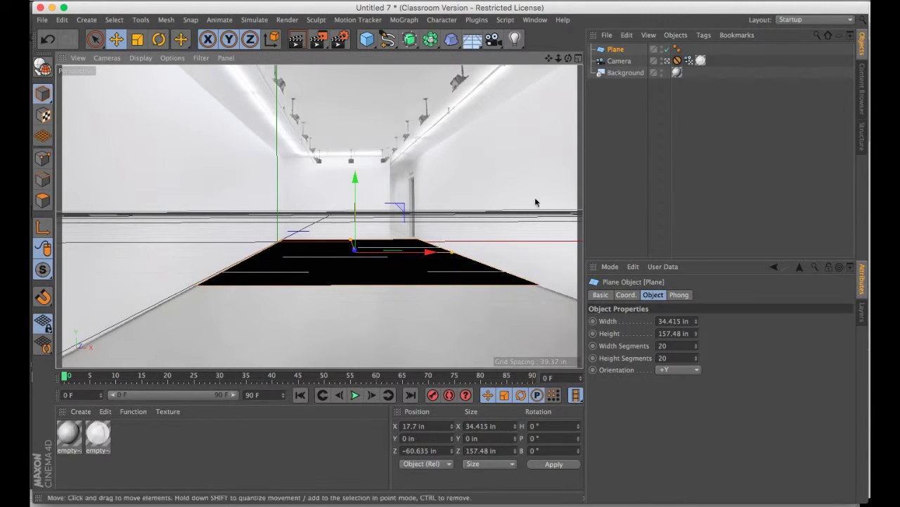
Step: Adjust the plane along Z until it sits at about −125 in on the gallery floor
left_click(667, 60)
left_click_drag(321, 231, 215, 264)
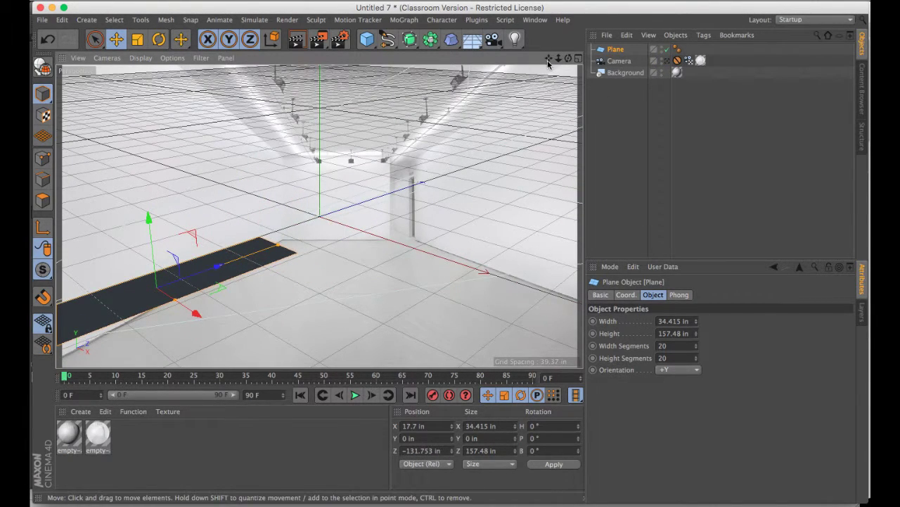
left_click_drag(549, 59, 597, 41)
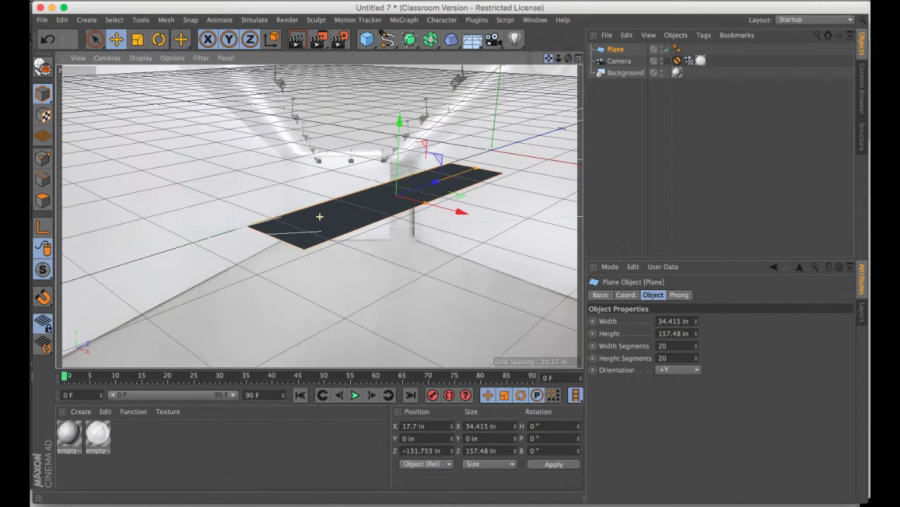
left_click_drag(437, 182, 416, 190)
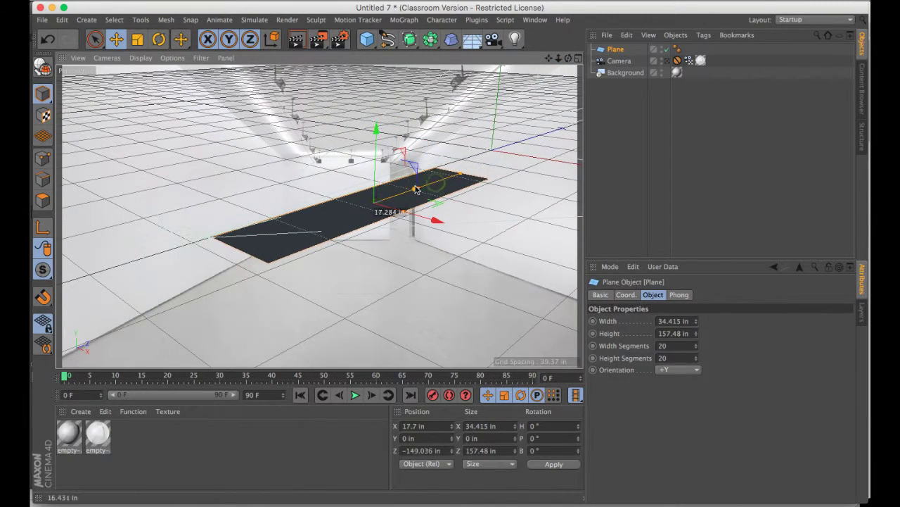
left_click(672, 62)
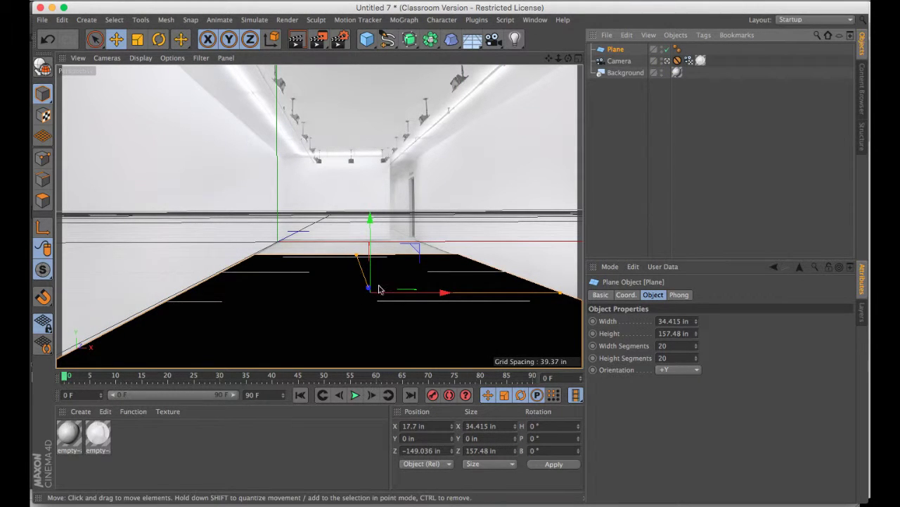
left_click(673, 62)
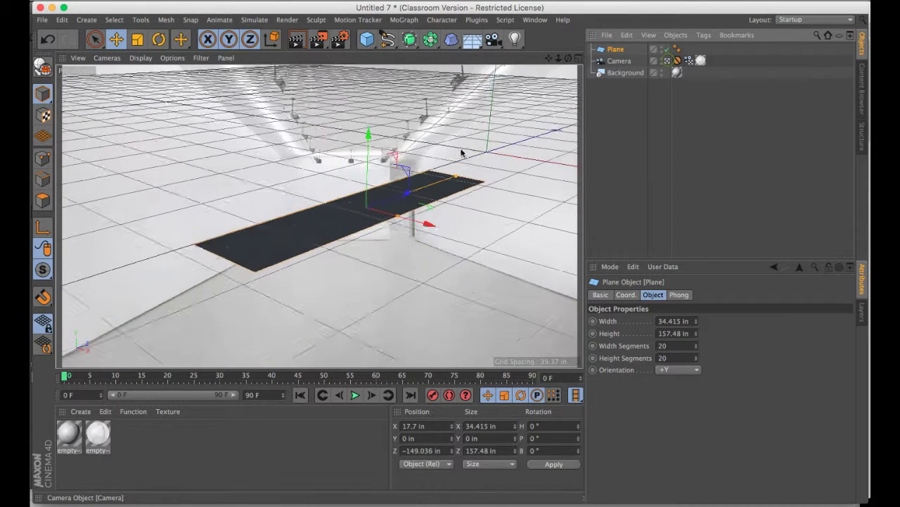
left_click_drag(417, 189, 442, 182)
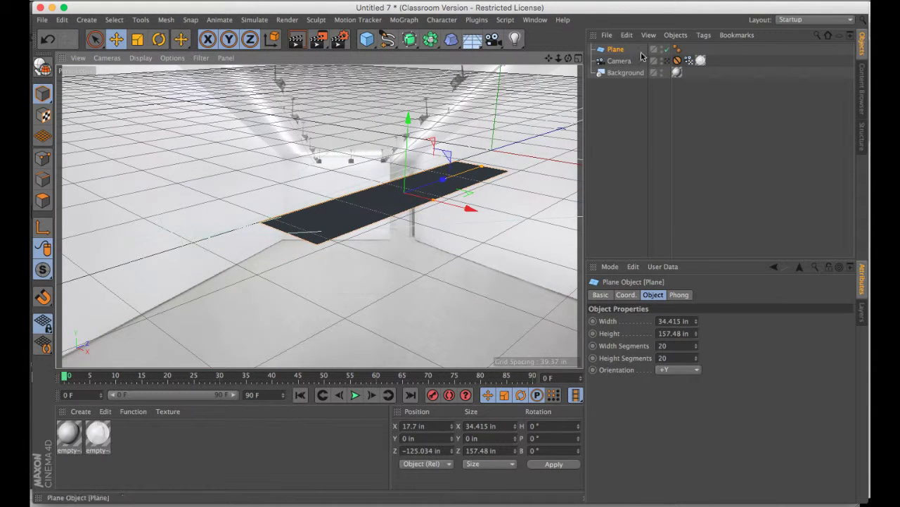
left_click(674, 61)
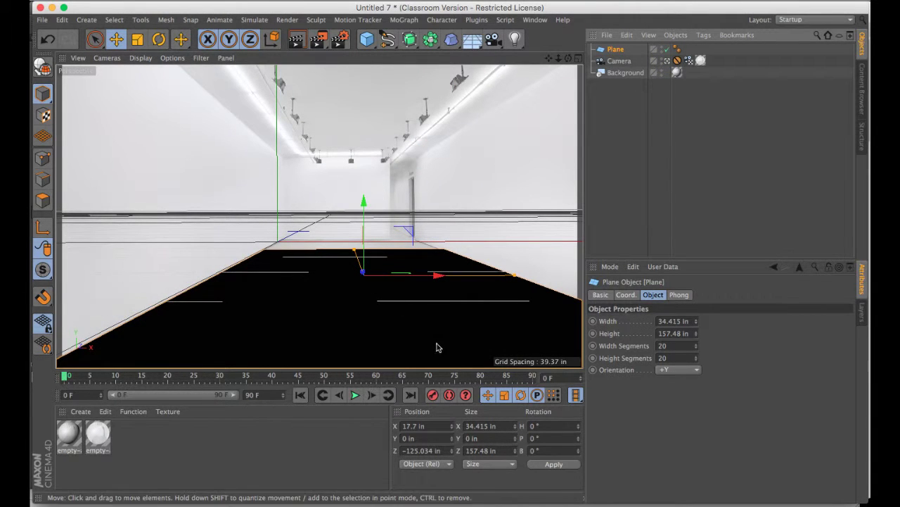
Step: Set the floor plane's Z position to -100 in
left_click(452, 453)
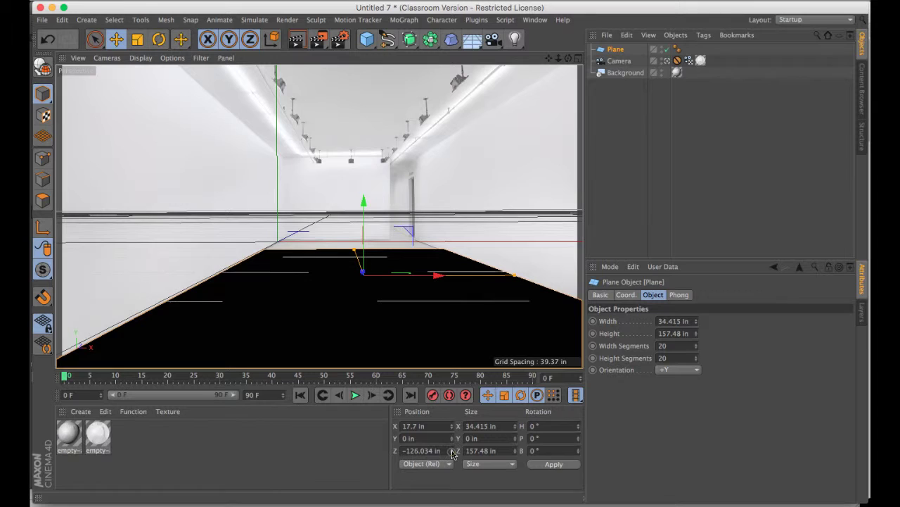
left_click_drag(416, 450, 439, 450)
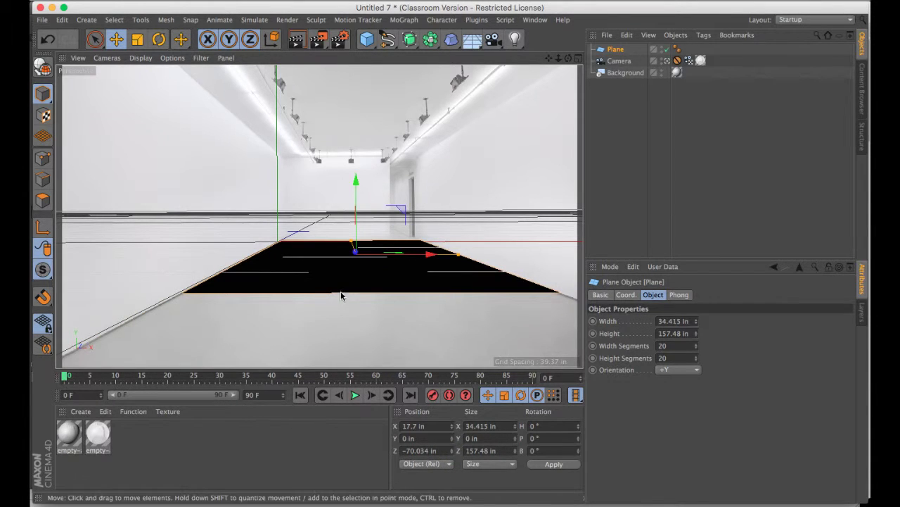
double_click(428, 450)
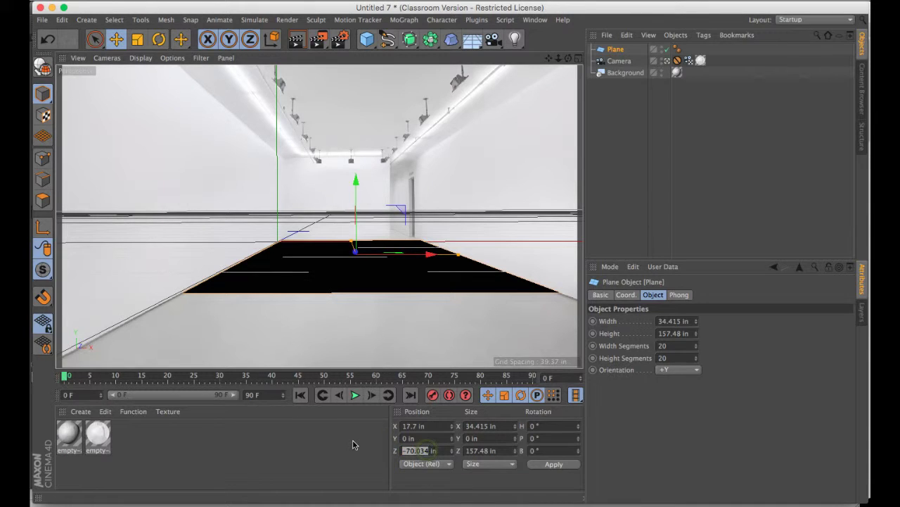
type("-100")
key("Return")
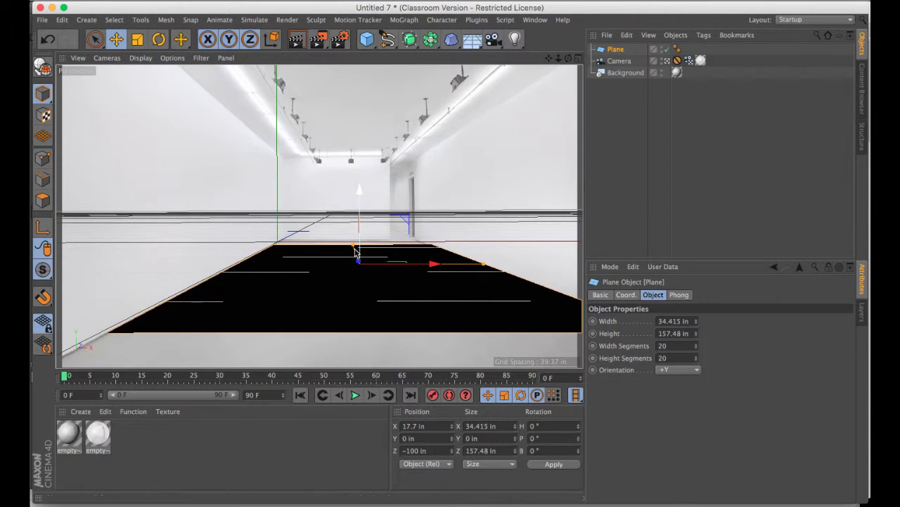
Step: Stretch the plane to 225.711 in long, narrow it to 34.16 in, and test-render
left_click_drag(352, 251, 355, 244)
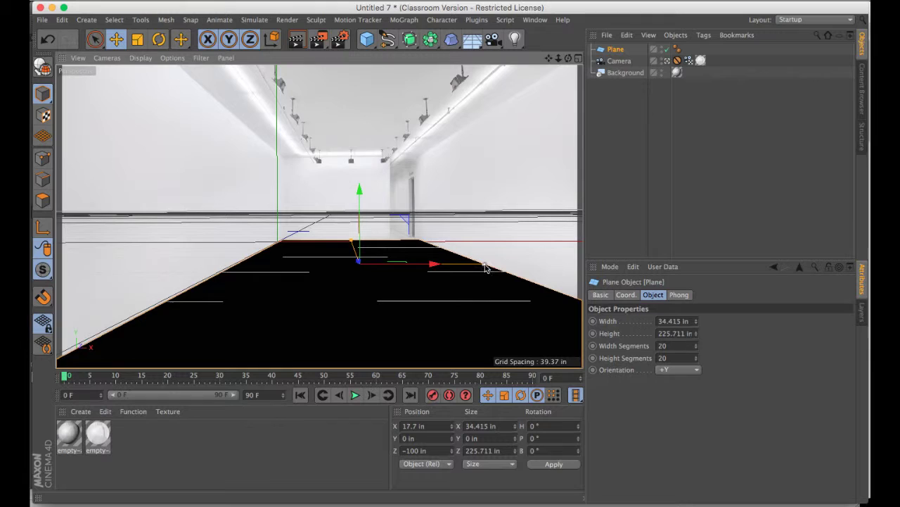
mouse_move(485, 267)
left_mouse_down()
mouse_move(432, 262)
mouse_move(483, 267)
left_mouse_up()
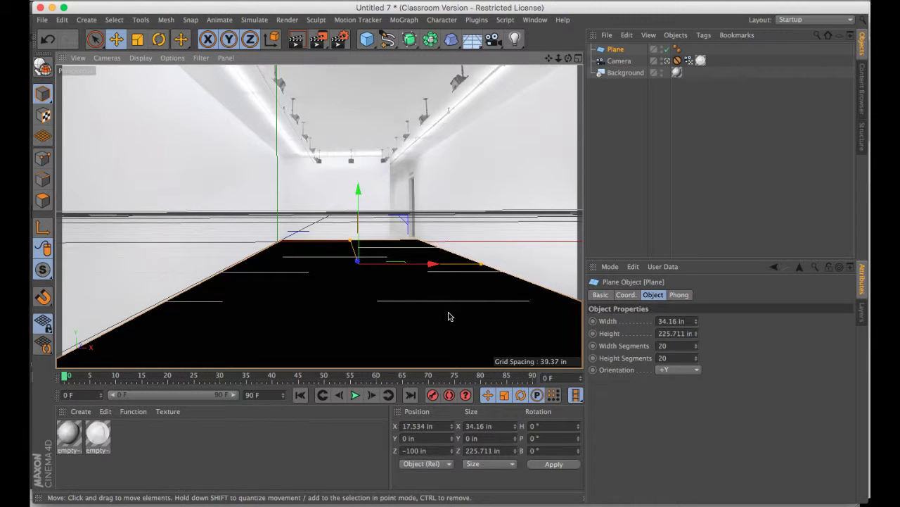
left_click(296, 40)
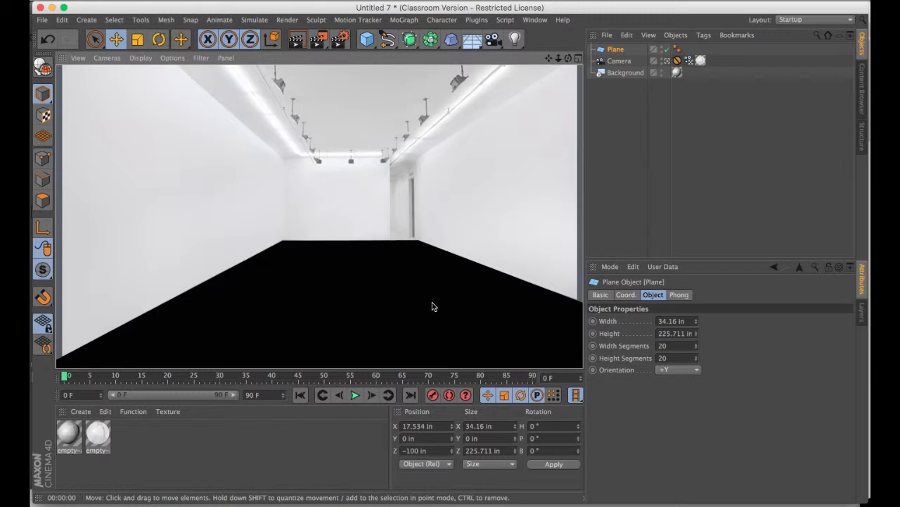
Step: Apply the empty-art-gallery material to the floor plane and test-render the result
left_click(616, 49)
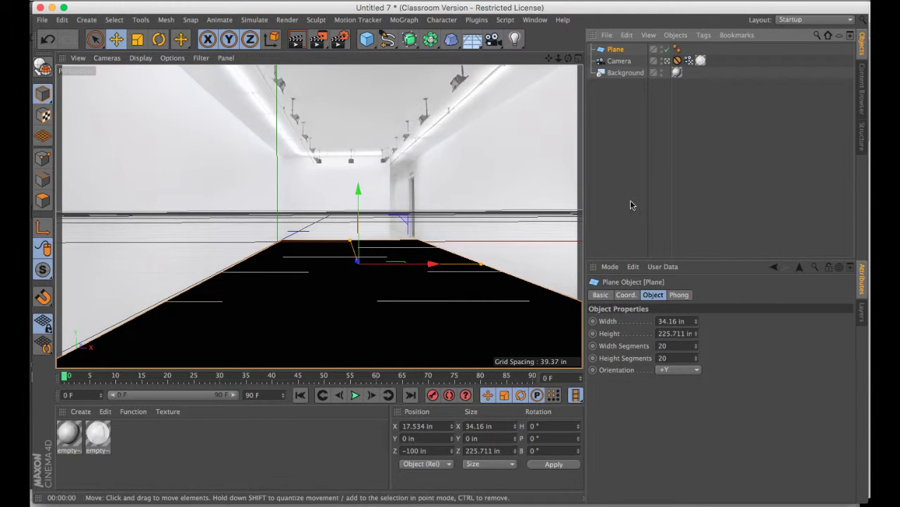
left_click(623, 73)
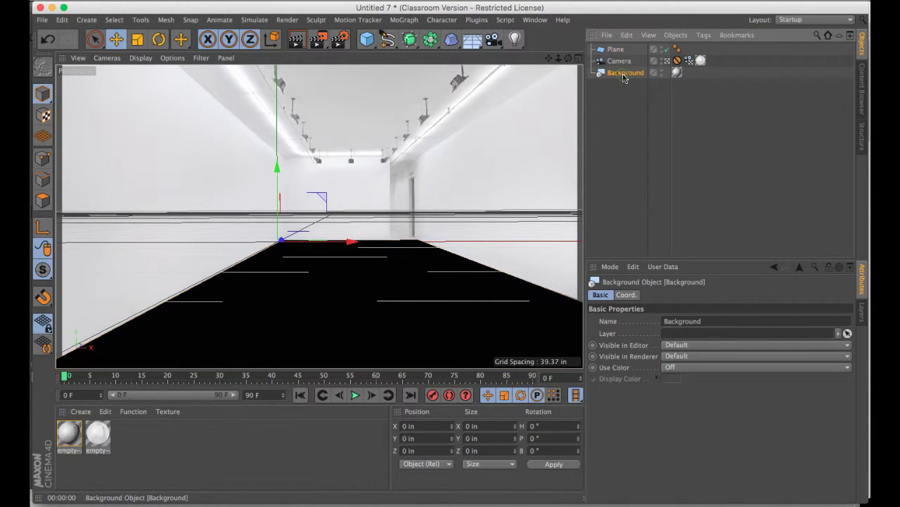
left_click(677, 73)
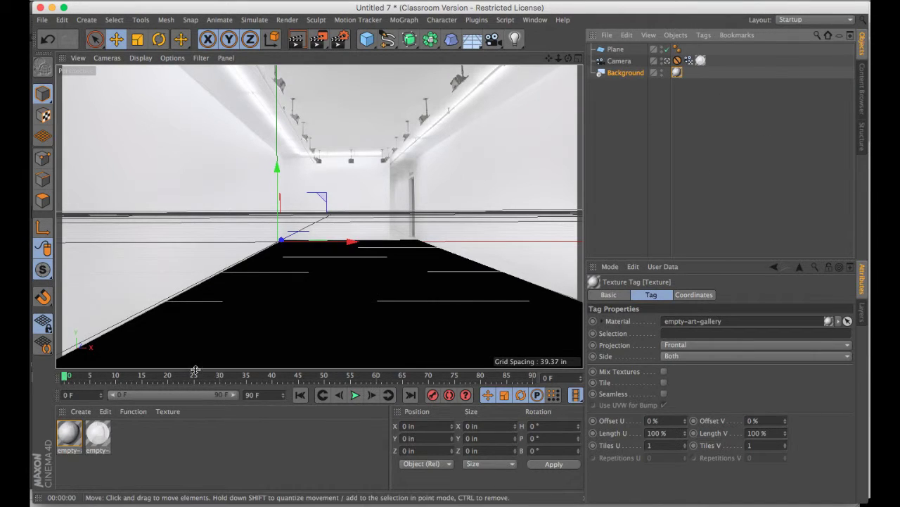
left_click_drag(69, 436, 253, 318)
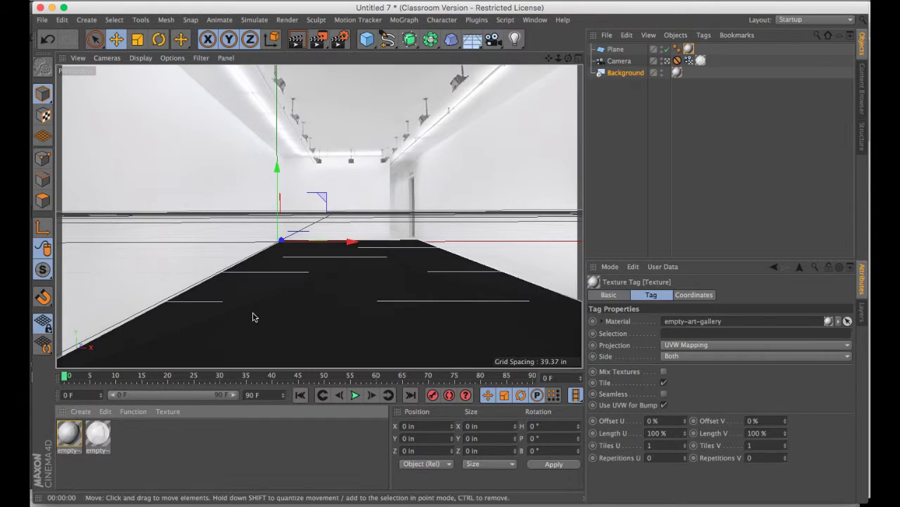
left_click(297, 44)
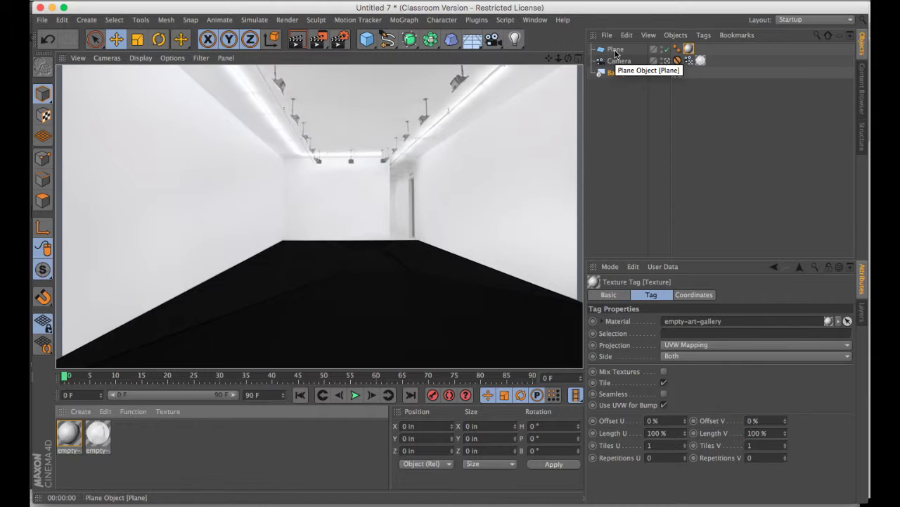
Step: Change the floor texture's projection from UVW Mapping to Frontal
left_click(689, 48)
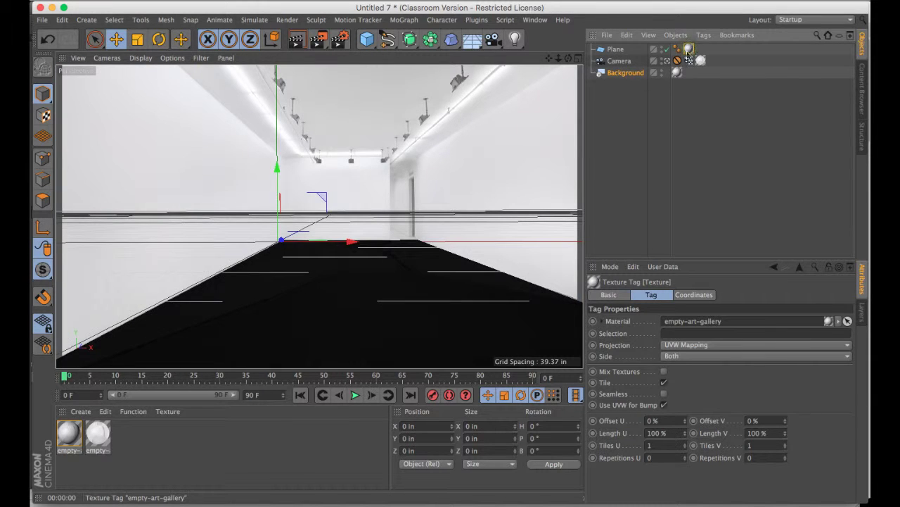
left_click(700, 344)
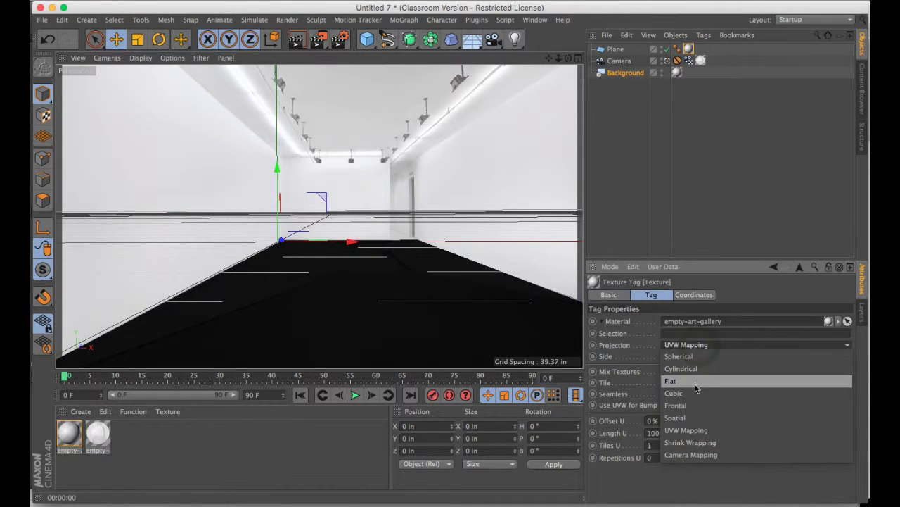
left_click(695, 405)
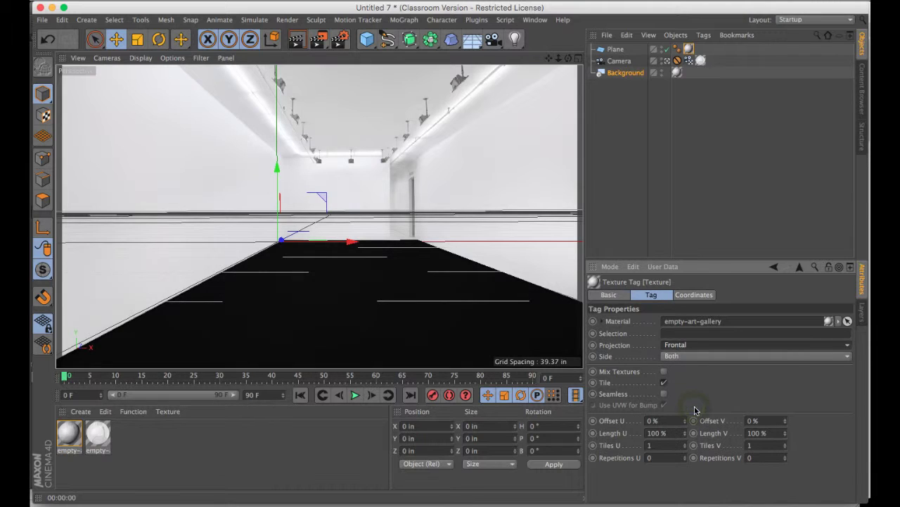
left_click(615, 50)
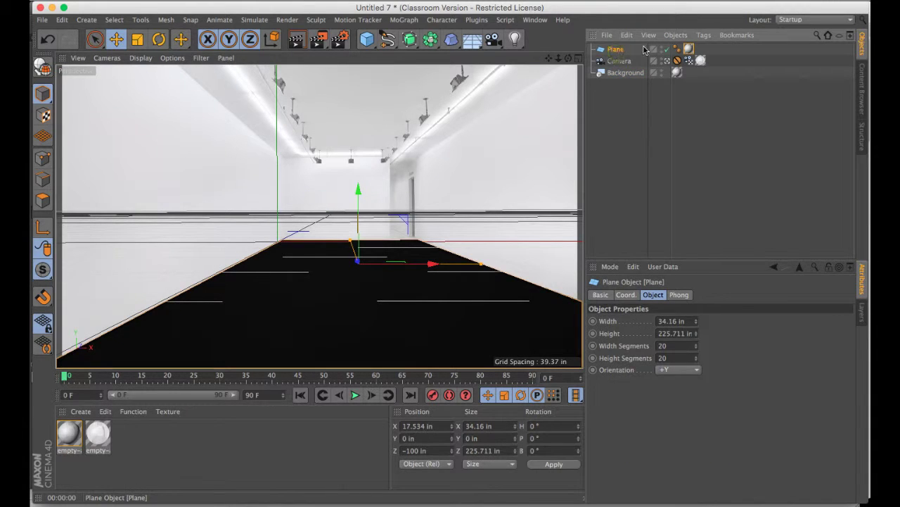
Step: Give the floor plane a Compositing tag with Compositing Background on, then test-render it
left_click(704, 36)
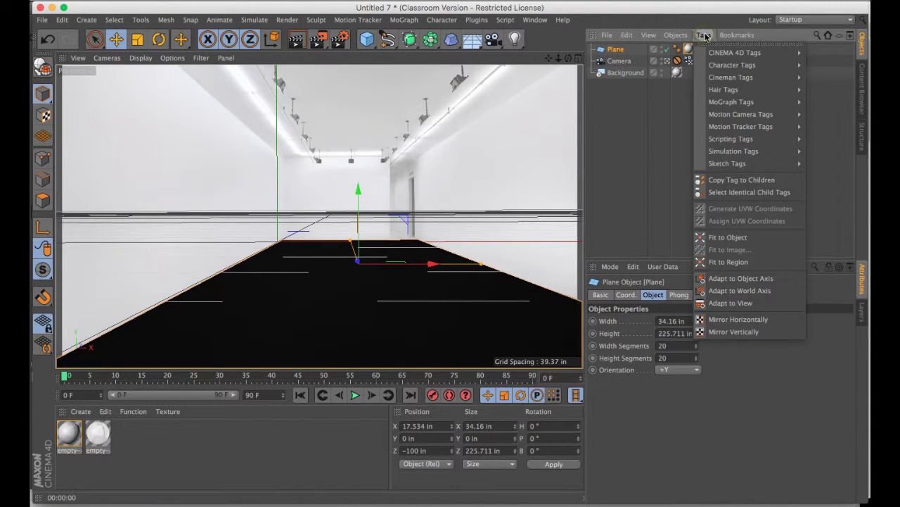
mouse_move(715, 52)
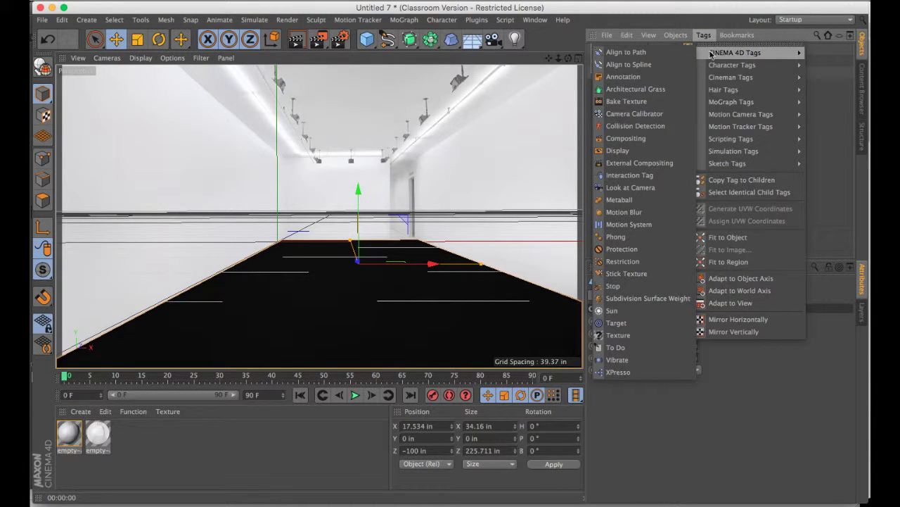
left_click(648, 138)
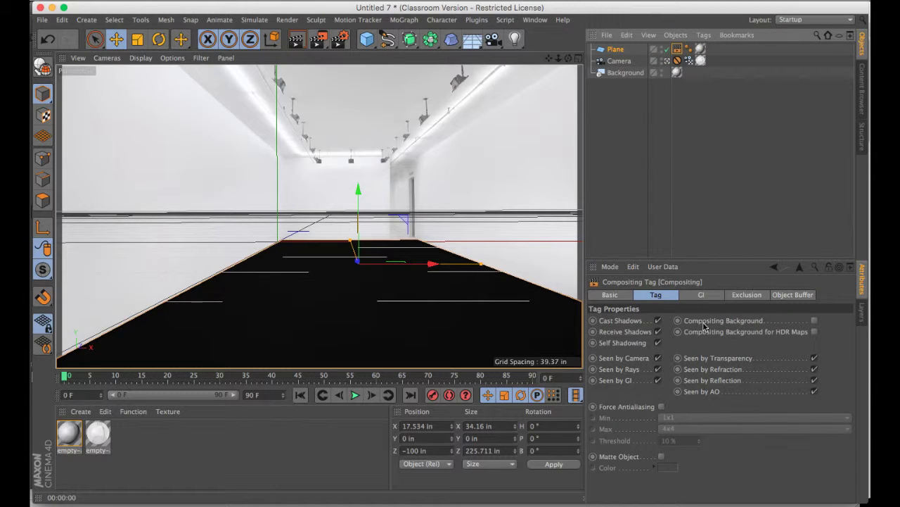
left_click(815, 321)
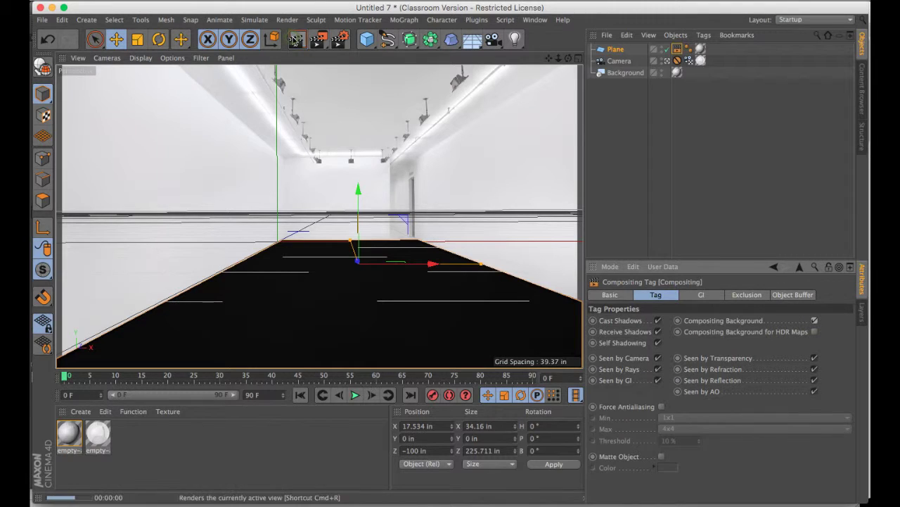
left_click(296, 40)
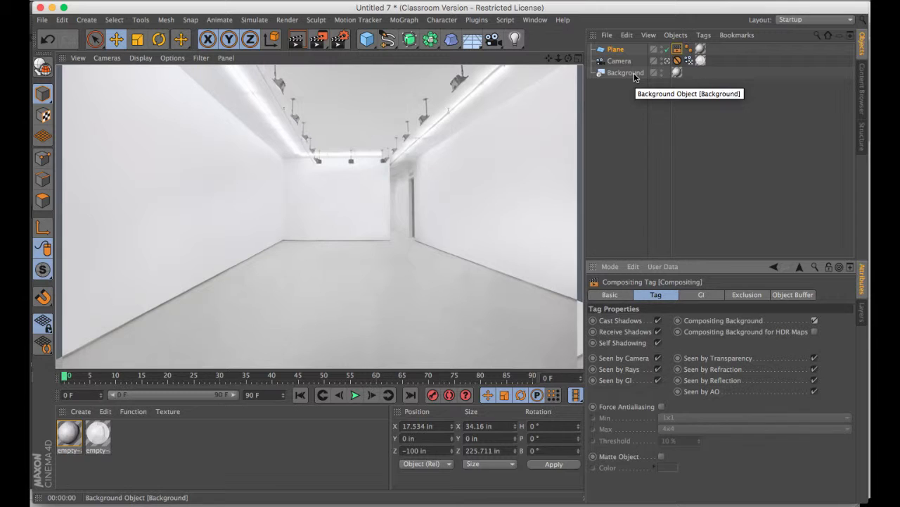
left_click(614, 49)
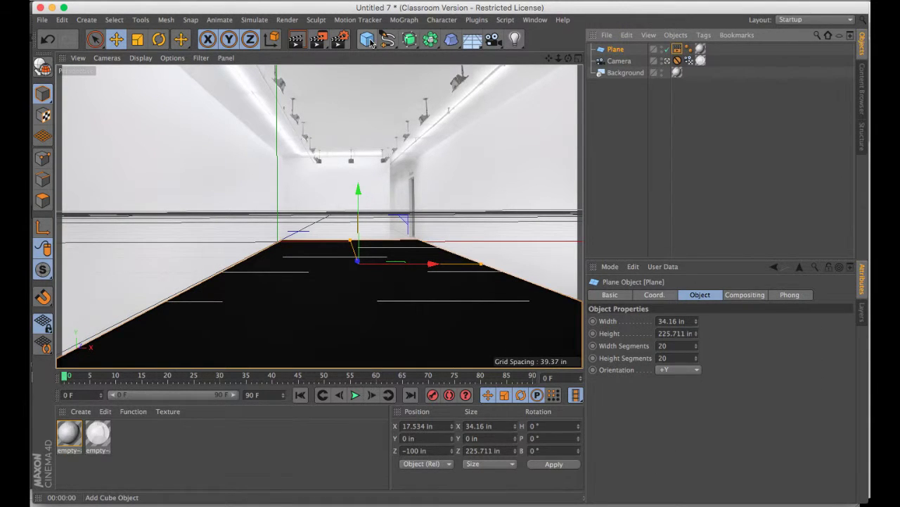
Step: Add a sphere with radius 15 in at Z -100 in and slide it right
left_click_drag(368, 41, 608, 76)
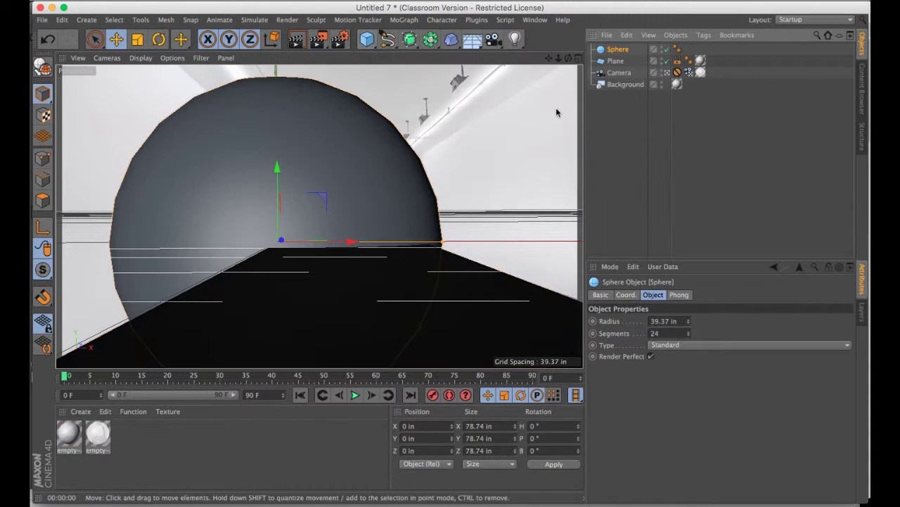
double_click(665, 321)
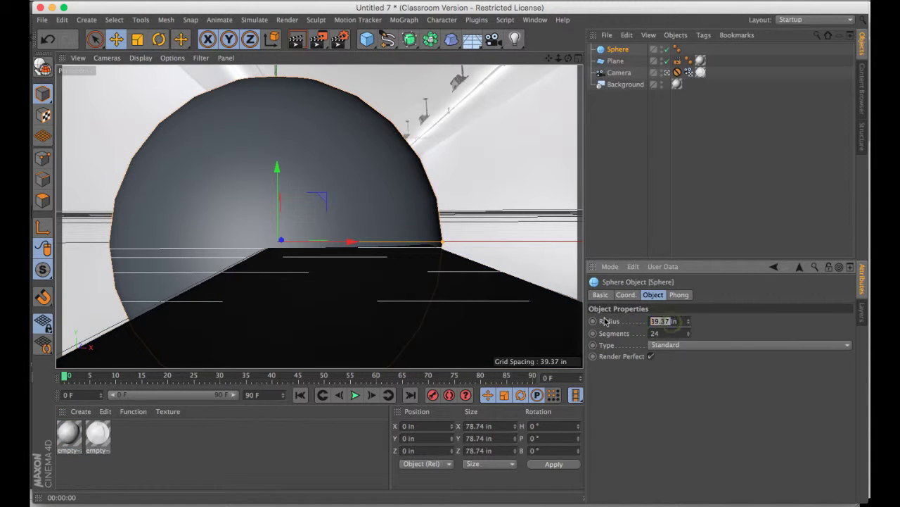
type("15")
key("Return")
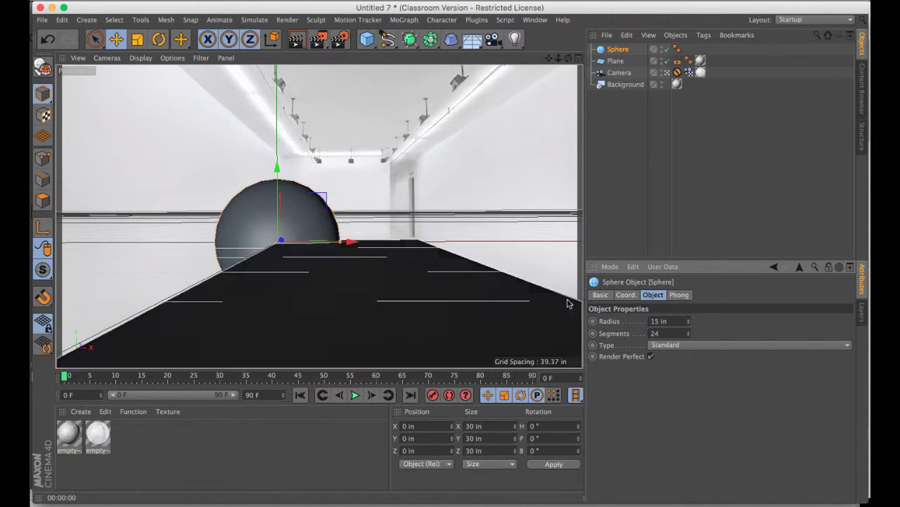
double_click(420, 450)
type("-1")
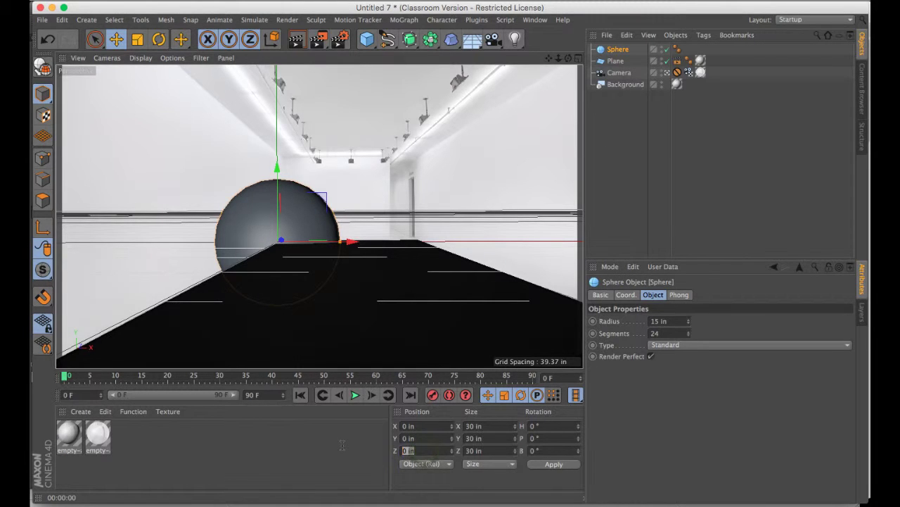
type("00")
key("Return")
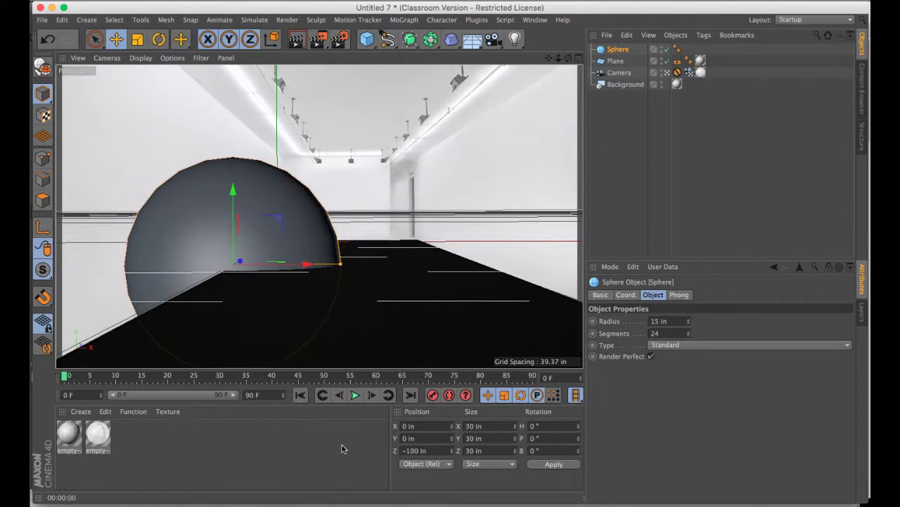
left_click_drag(306, 263, 449, 263)
Step: Shrink the sphere to a 5 in radius and raise it to Y 5 in
left_click(656, 321)
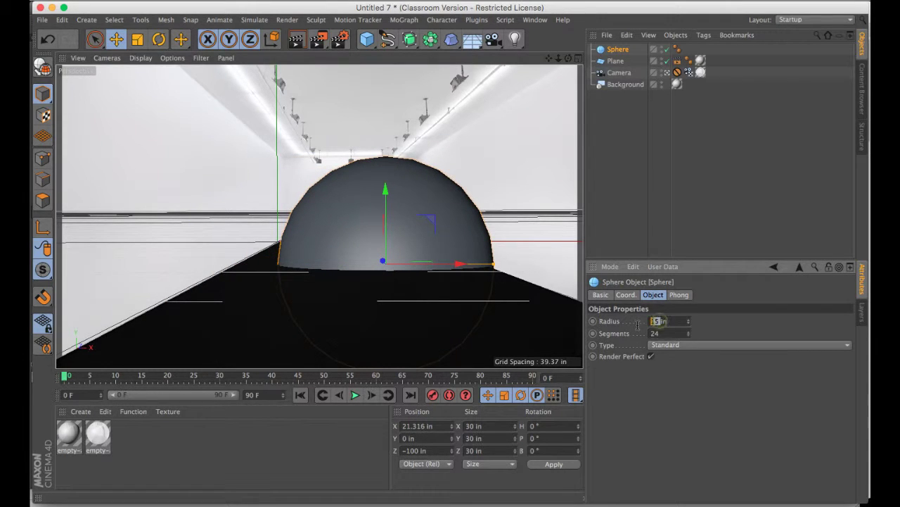
type("5")
key("Return")
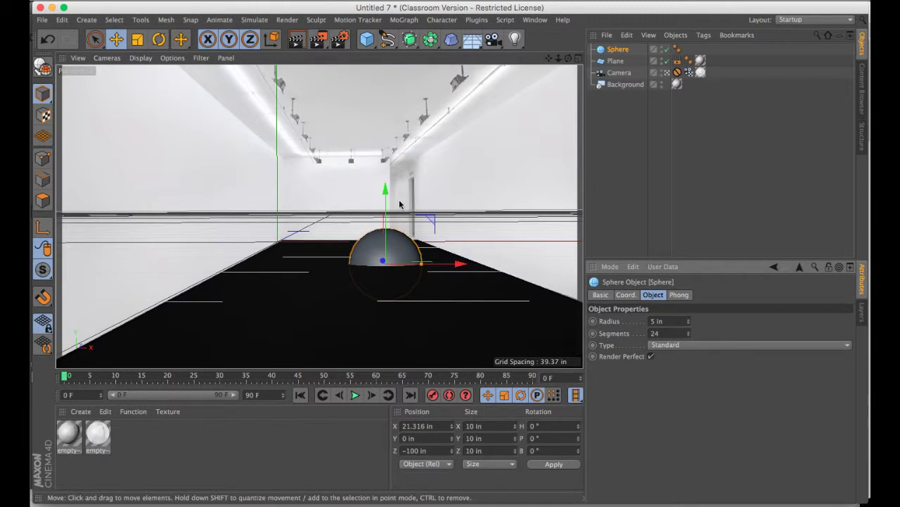
double_click(422, 438)
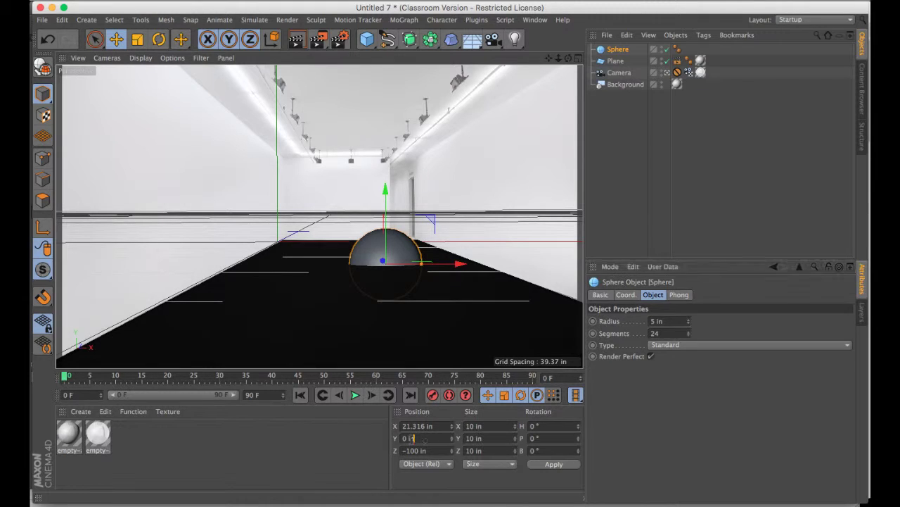
type("5")
key("Return")
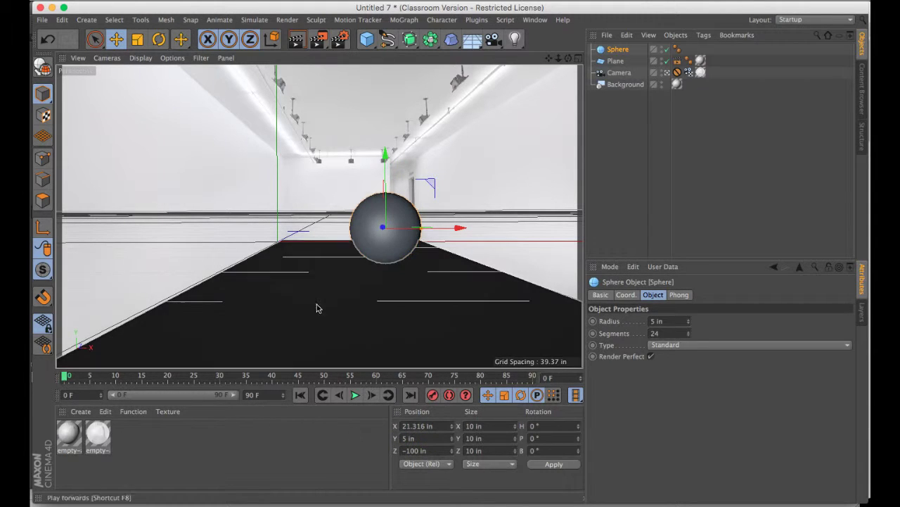
Step: Nudge the sphere left, set Z to -140 in, and lower it to about Y 4.88 in
left_click_drag(457, 228, 427, 228)
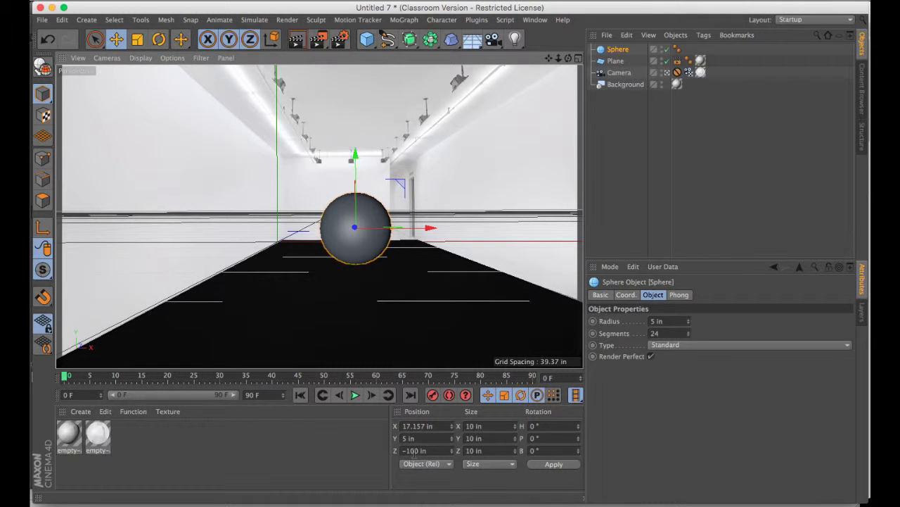
left_click(413, 451)
key("Return")
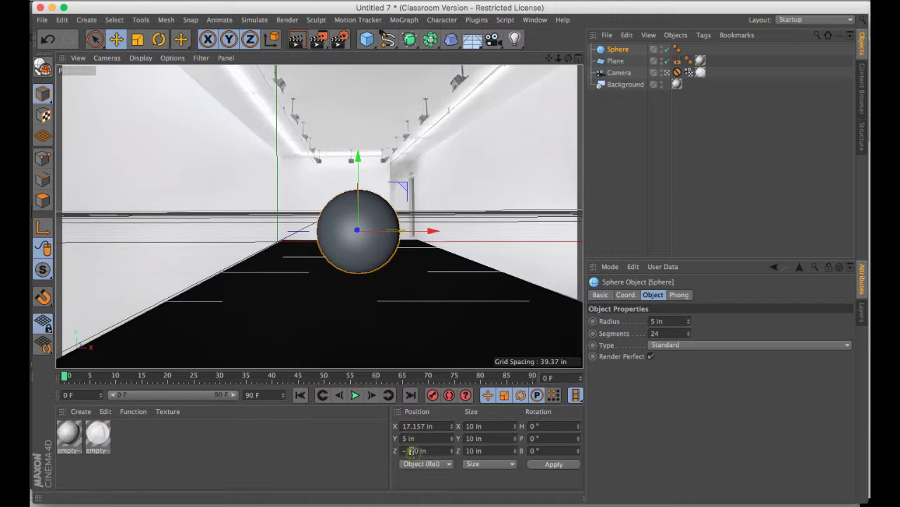
key("Return")
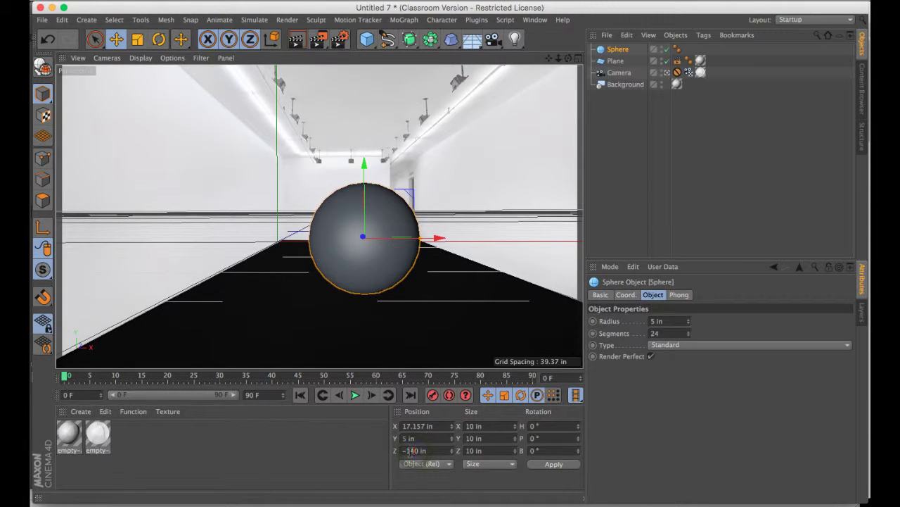
key("Return")
left_click_drag(364, 164, 363, 163)
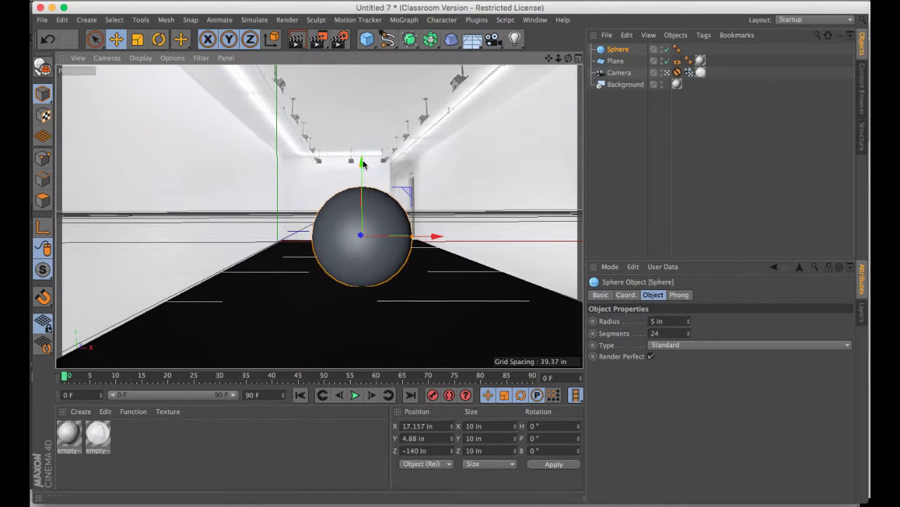
Step: Create a new material Mat and add a GGX layer to its Reflectance channel
left_click(80, 411)
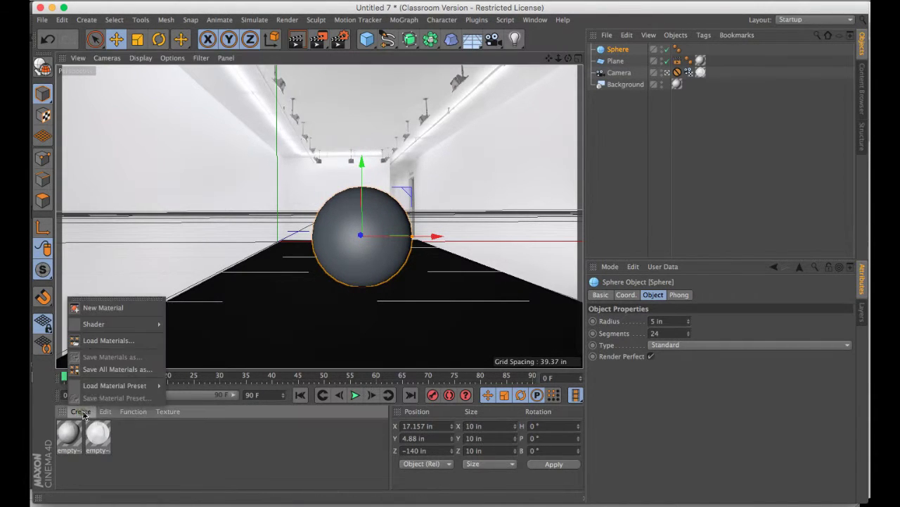
left_click(98, 309)
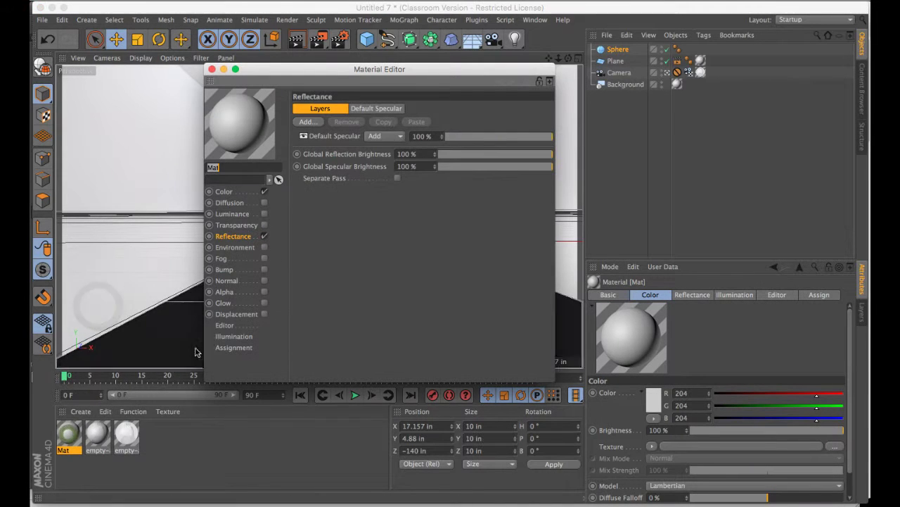
left_click(238, 191)
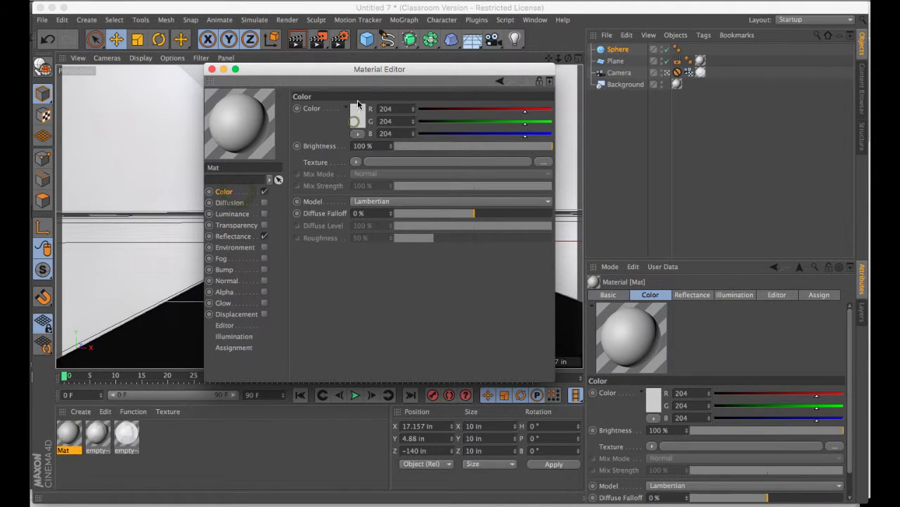
left_click(231, 236)
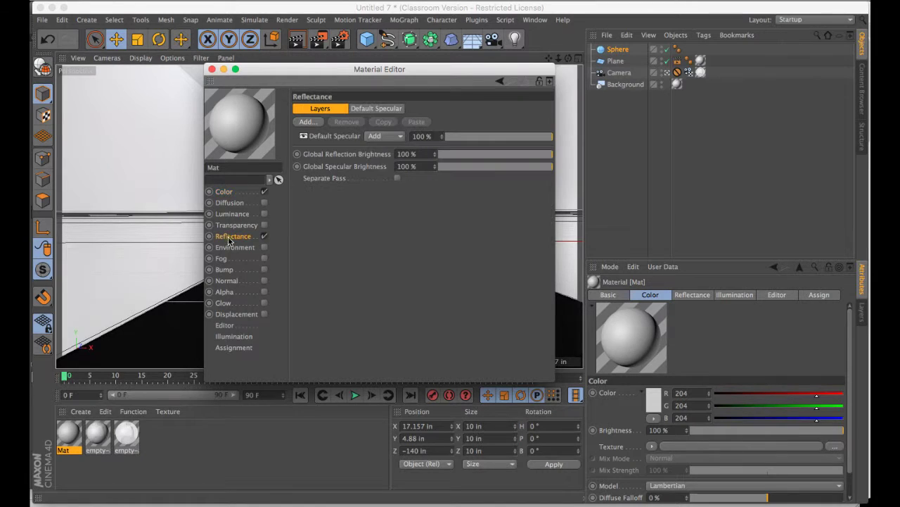
left_click(307, 121)
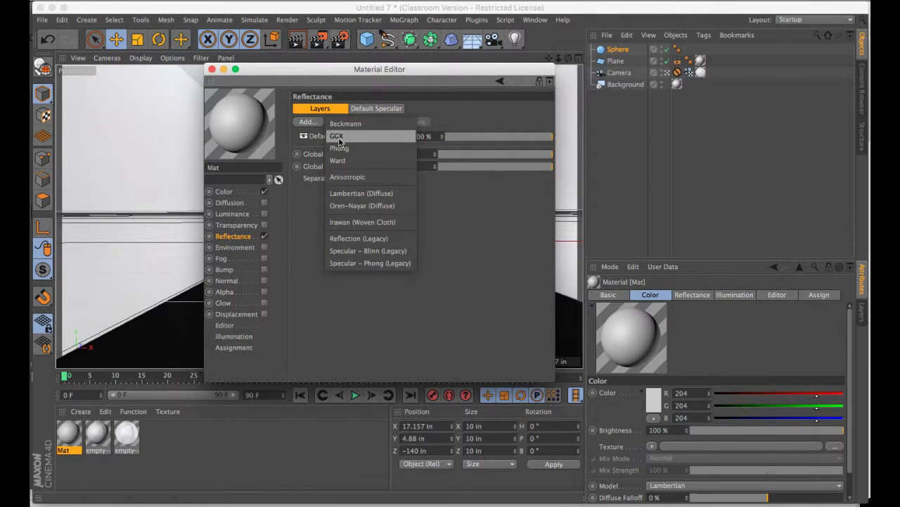
left_click(337, 137)
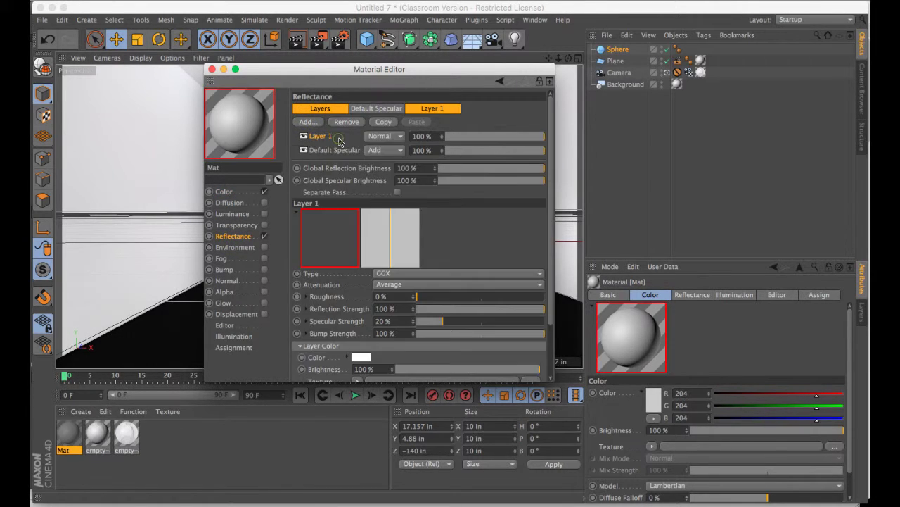
Step: Assign Mat to the sphere and render the view to check the reflection
left_click(211, 69)
left_click_drag(78, 428, 342, 206)
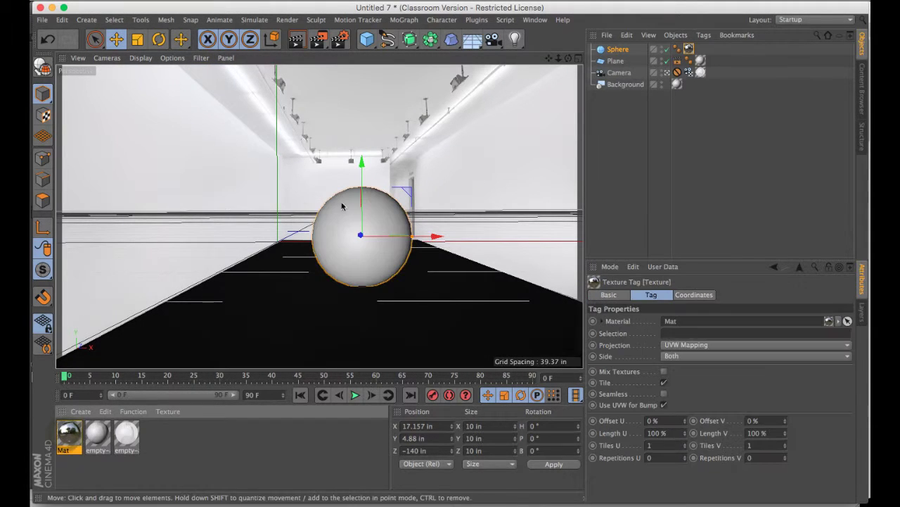
left_click(296, 43)
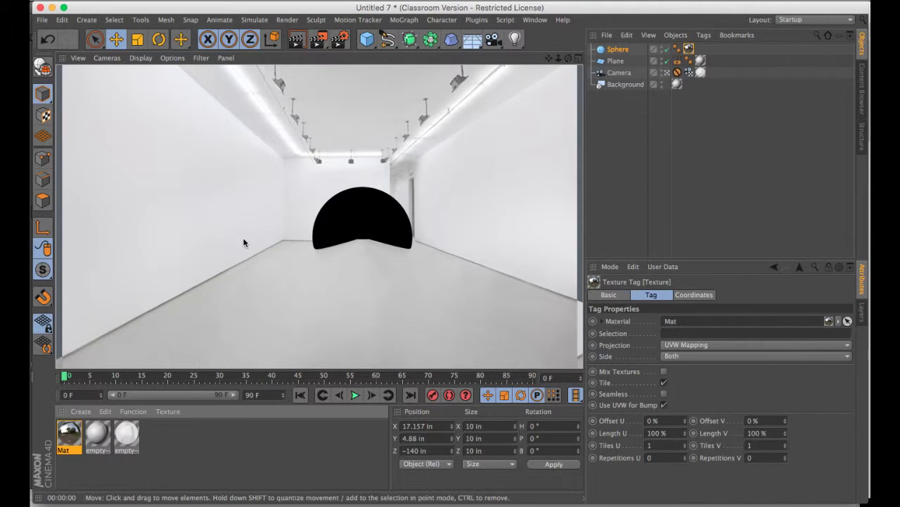
Step: Duplicate the floor plane, orient it to +X and stand it as a wall right of the sphere
left_click(616, 61)
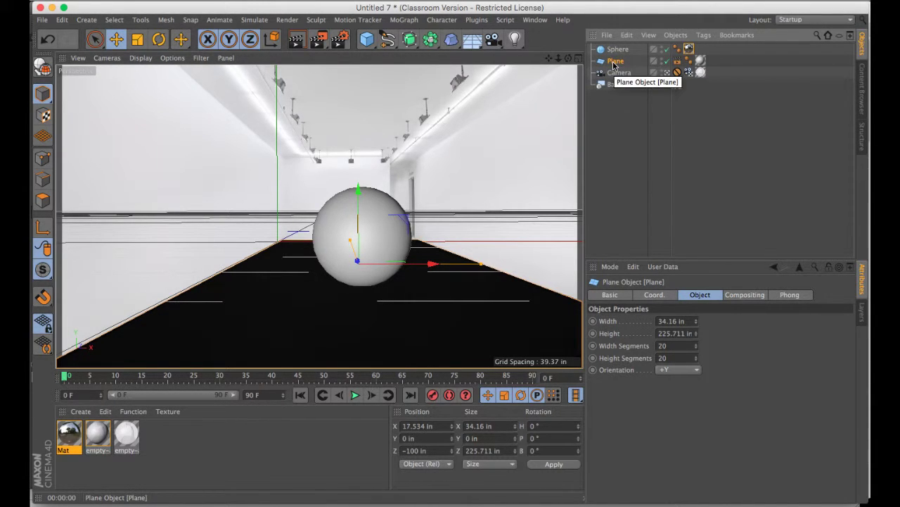
key("super+c")
key("super+v")
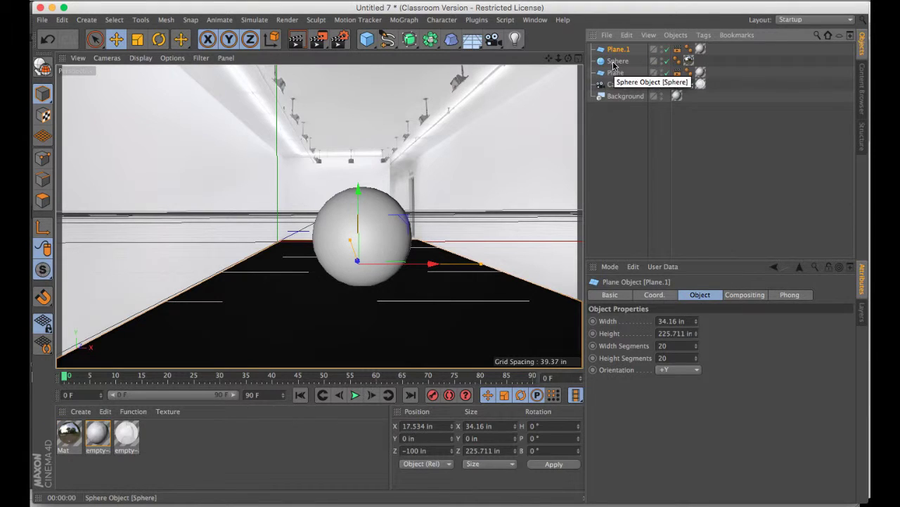
left_click(681, 370)
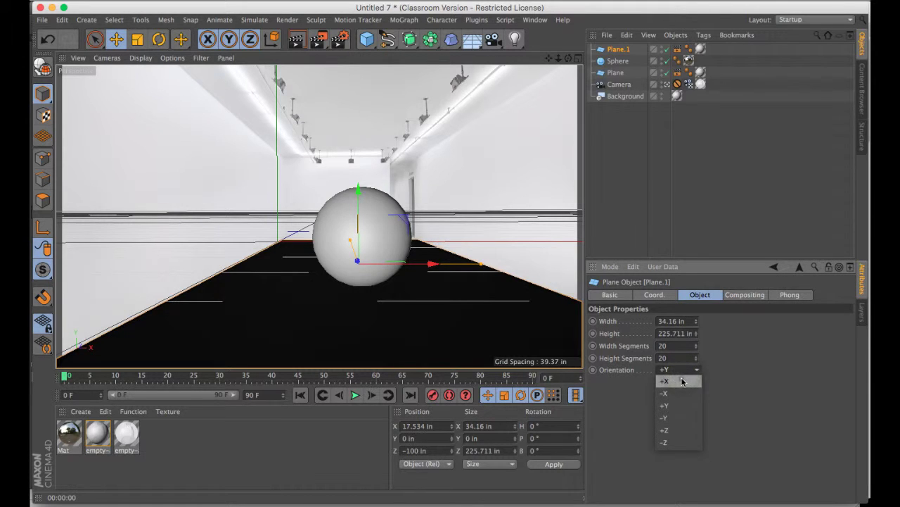
left_click(682, 381)
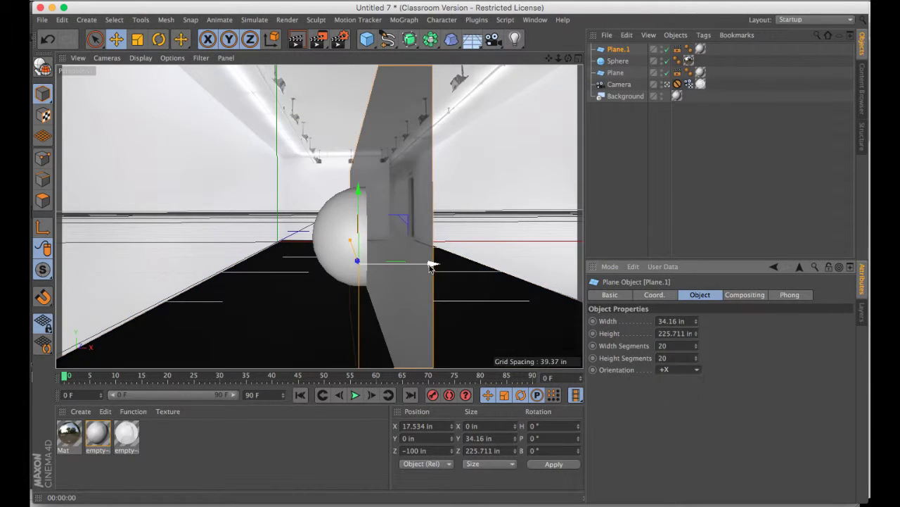
left_click_drag(432, 267, 552, 263)
left_click_drag(478, 187, 478, 165)
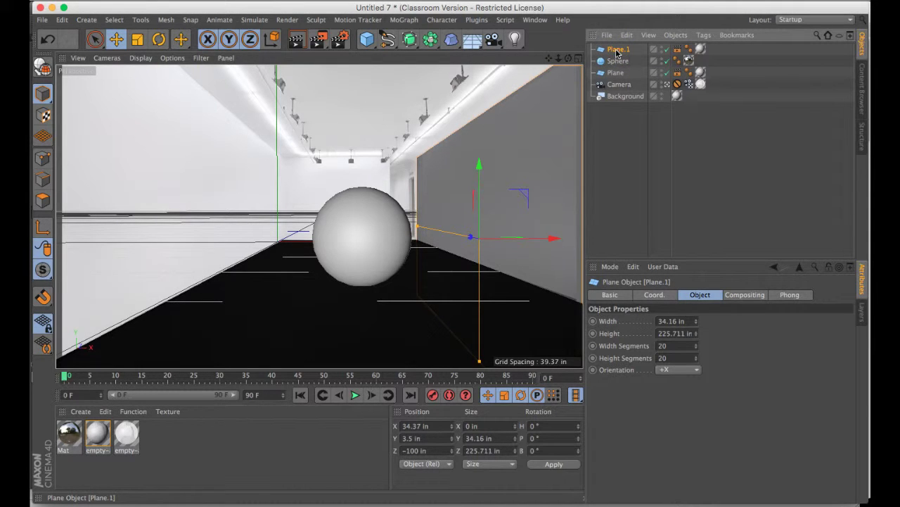
Step: Duplicate the right wall and place the copy on the sphere's left side
key("super+c")
key("super+v")
left_click_drag(555, 238, 311, 231)
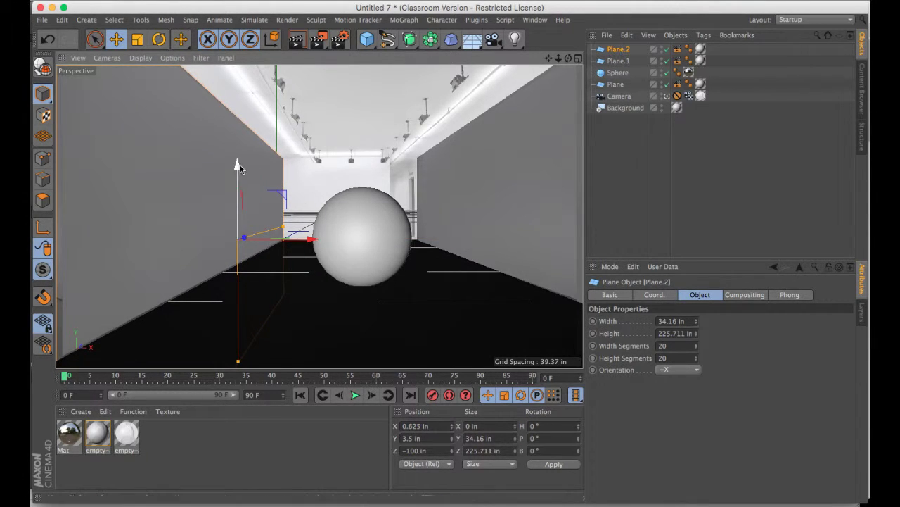
left_click_drag(237, 165, 238, 168)
Step: Duplicate the floor plane again and raise it to Y 20.471 in as the ceiling
left_click(616, 85)
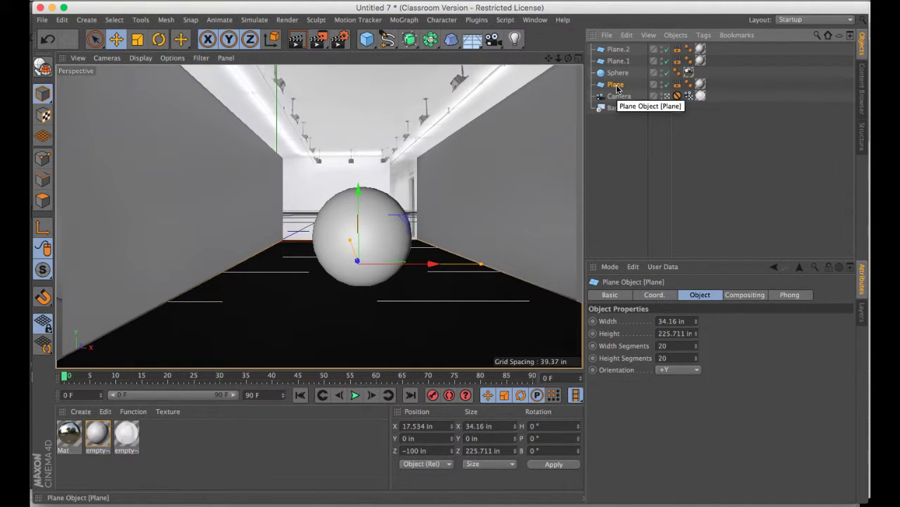
key("super+c")
key("super+v")
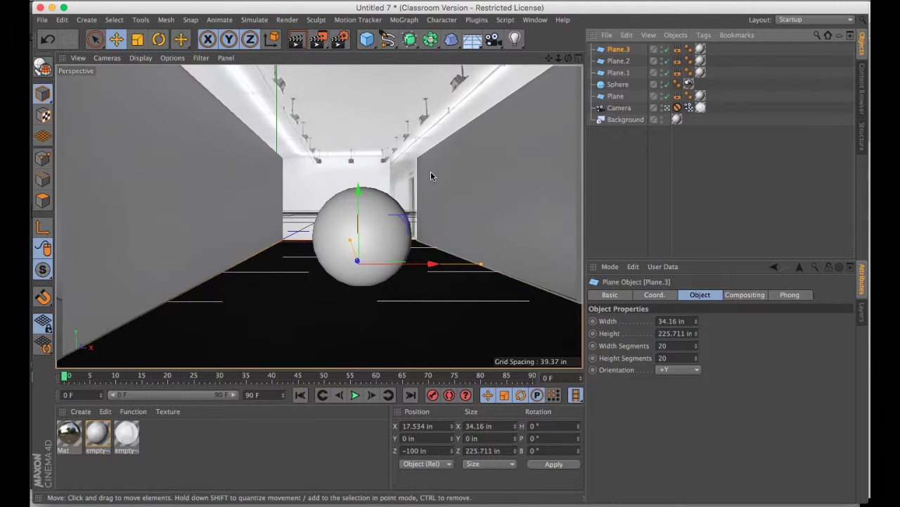
left_click_drag(359, 189, 363, 77)
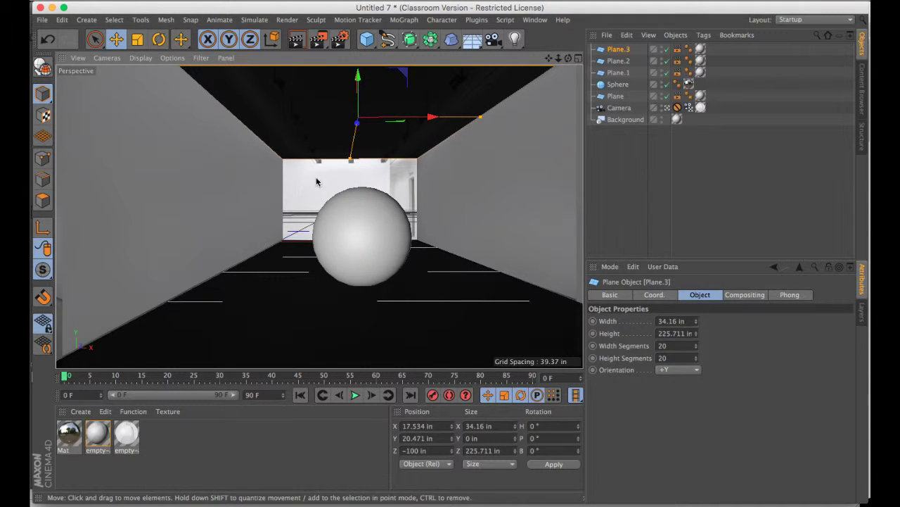
Step: Render the enclosed gallery, then switch to the Perspective/Top/Right/Front four-view layout
left_click(298, 41)
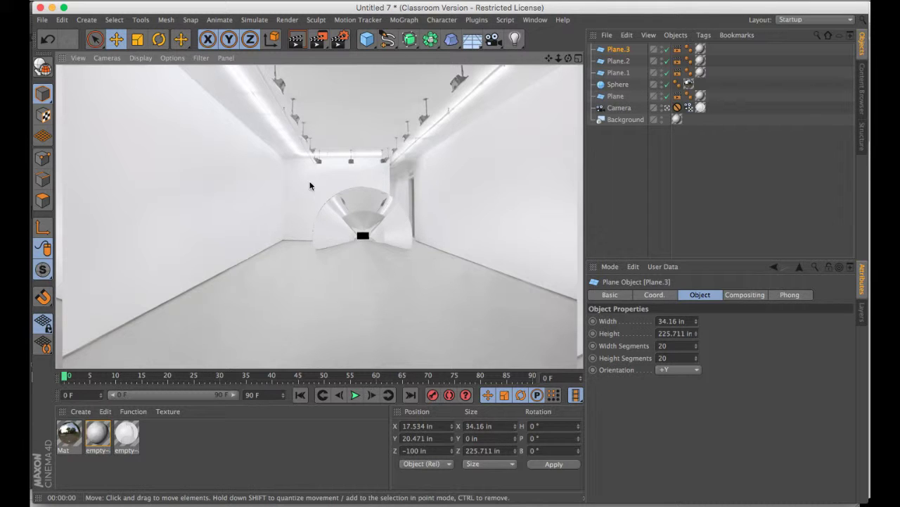
left_click(579, 58)
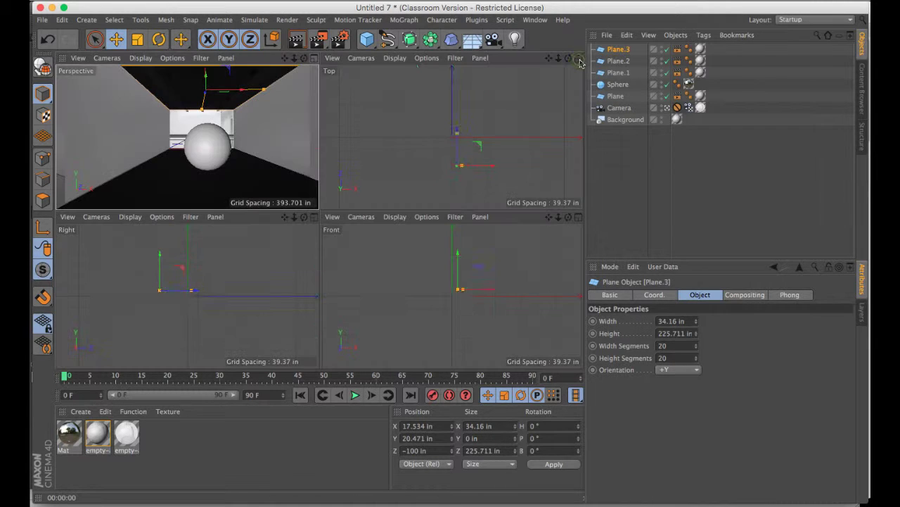
Step: Add Plane.4 facing +Z as an end wall at Z -5.855 in, then render the camera view
left_click(314, 57)
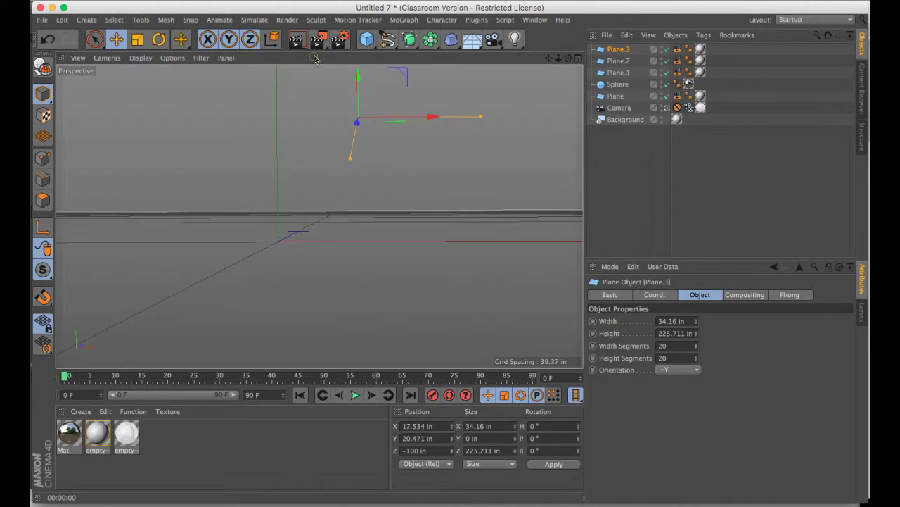
key("ctrl+c")
key("ctrl+v")
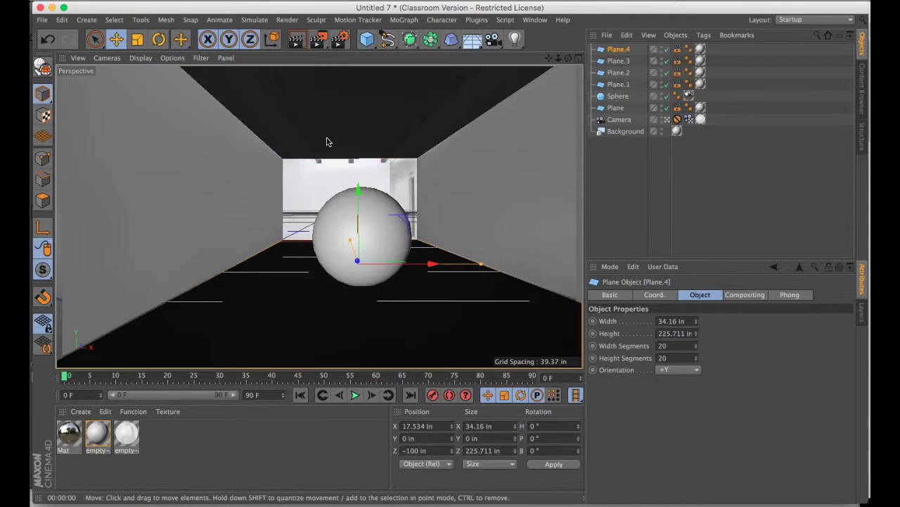
left_click(679, 370)
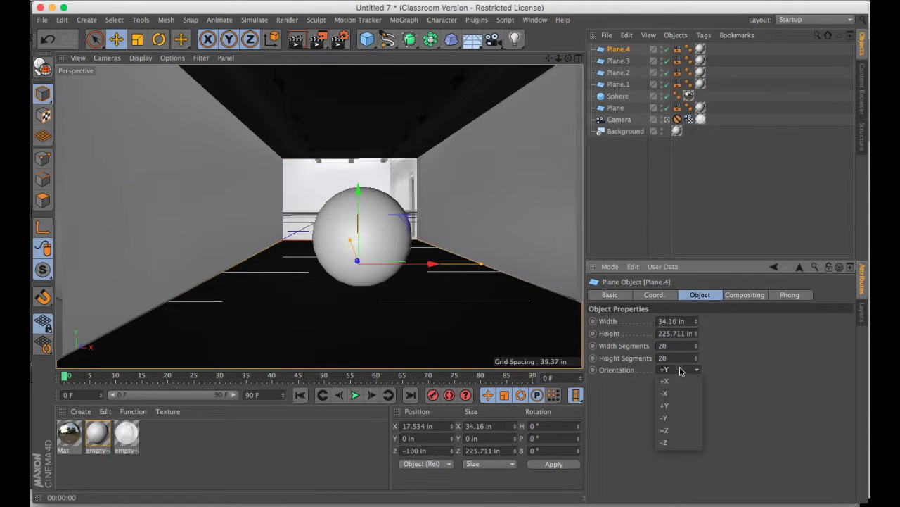
left_click(677, 430)
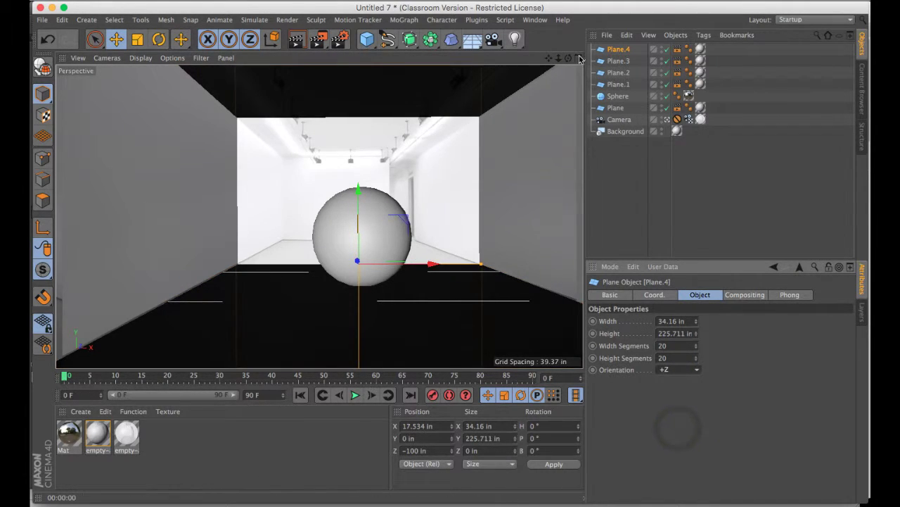
left_click(675, 121)
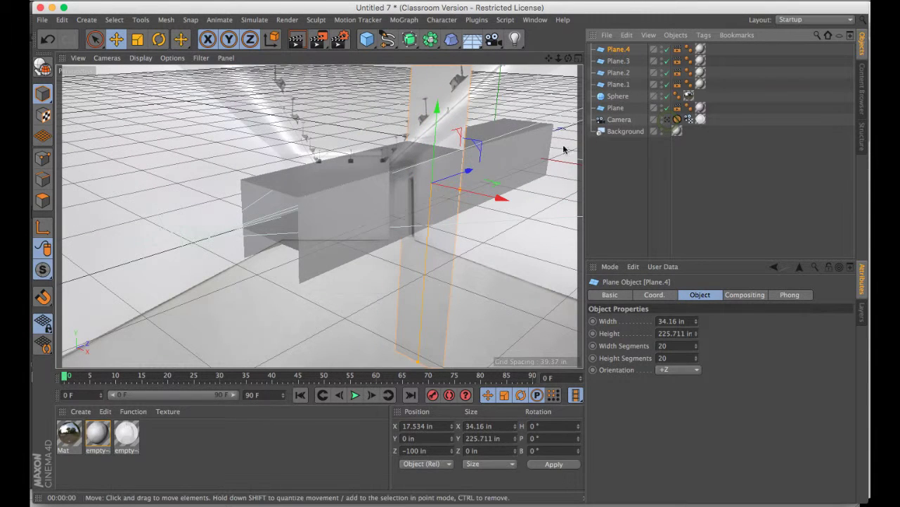
left_click_drag(469, 172, 538, 153)
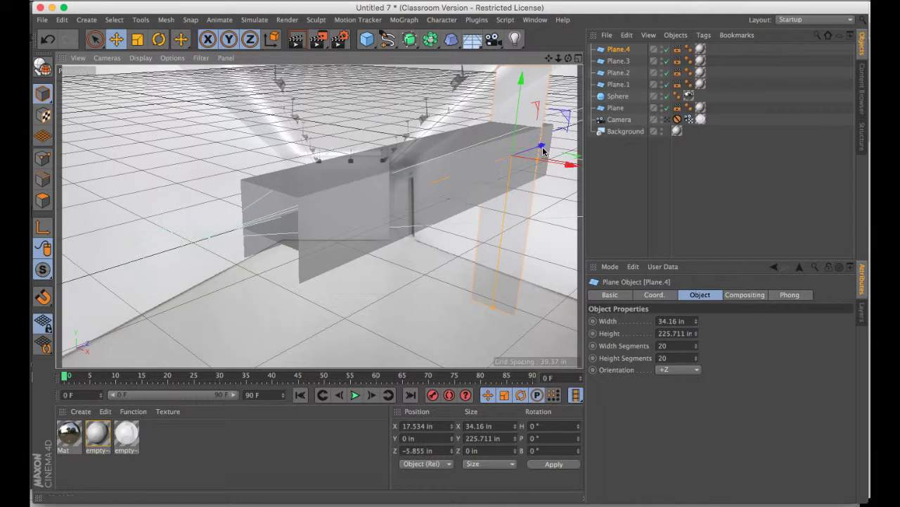
left_click(667, 120)
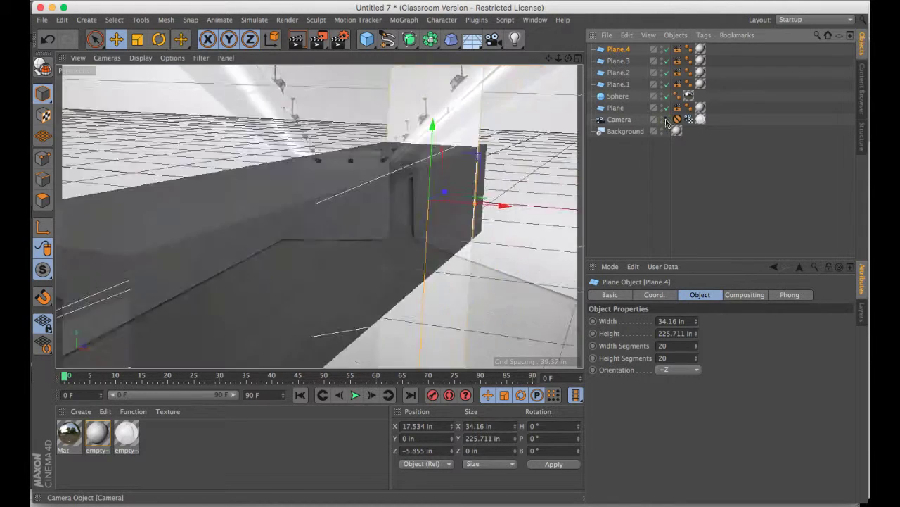
left_click(296, 42)
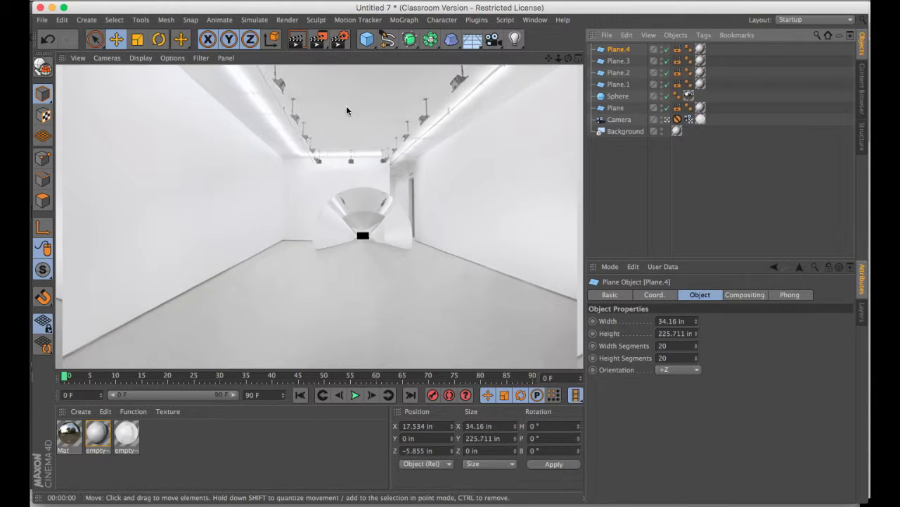
Step: Add an area light and set its pitch rotation to -90°
left_click(515, 40)
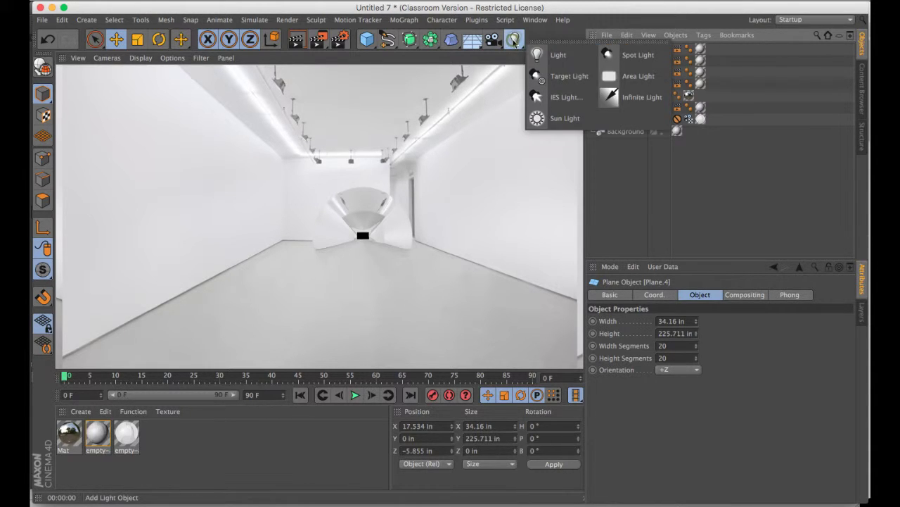
left_click(623, 70)
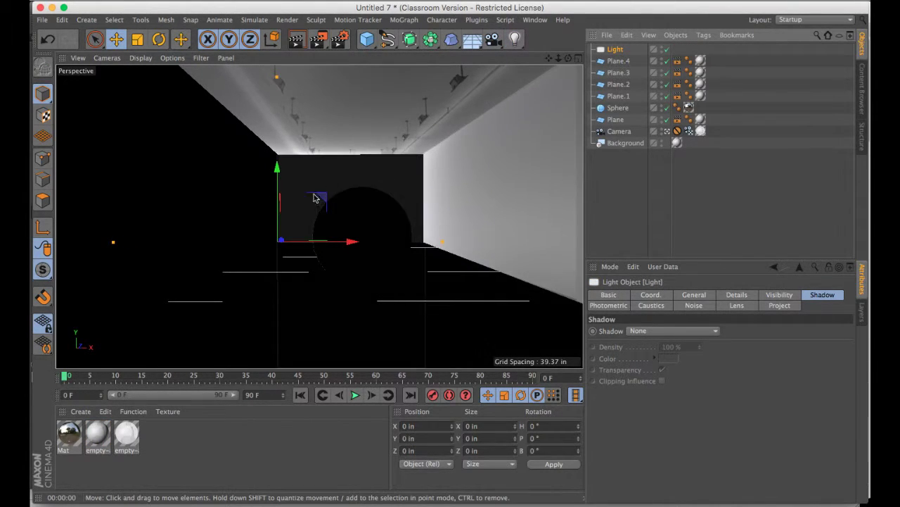
left_click(667, 132)
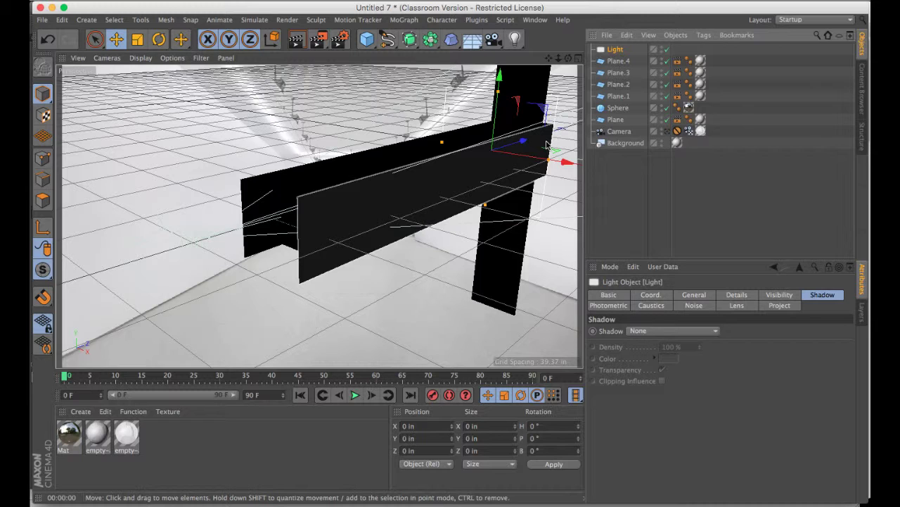
left_click(158, 39)
mouse_move(469, 135)
left_mouse_down()
mouse_move(476, 140)
mouse_move(514, 103)
left_mouse_up()
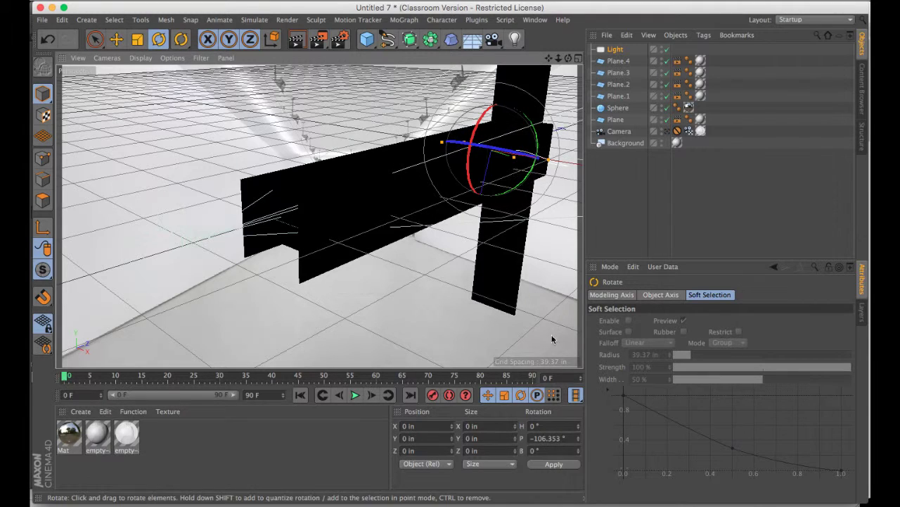
left_click(563, 438)
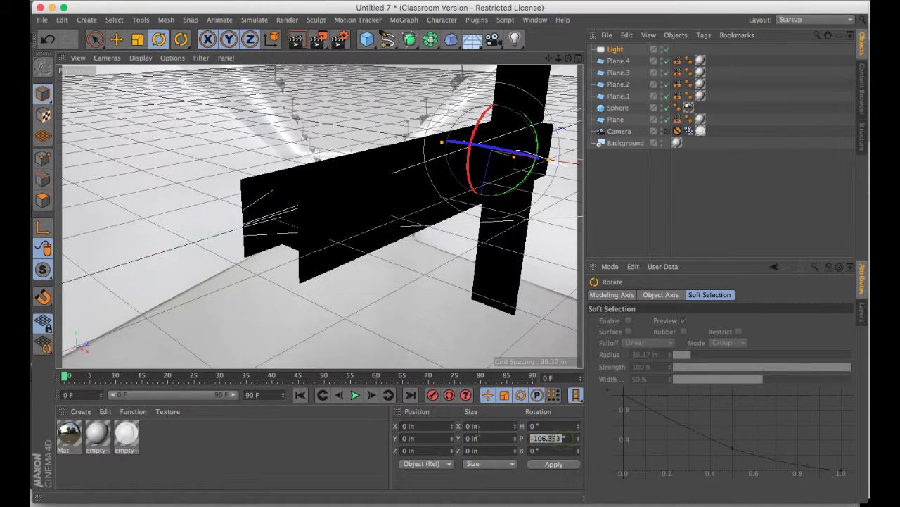
type("-90")
key("Return")
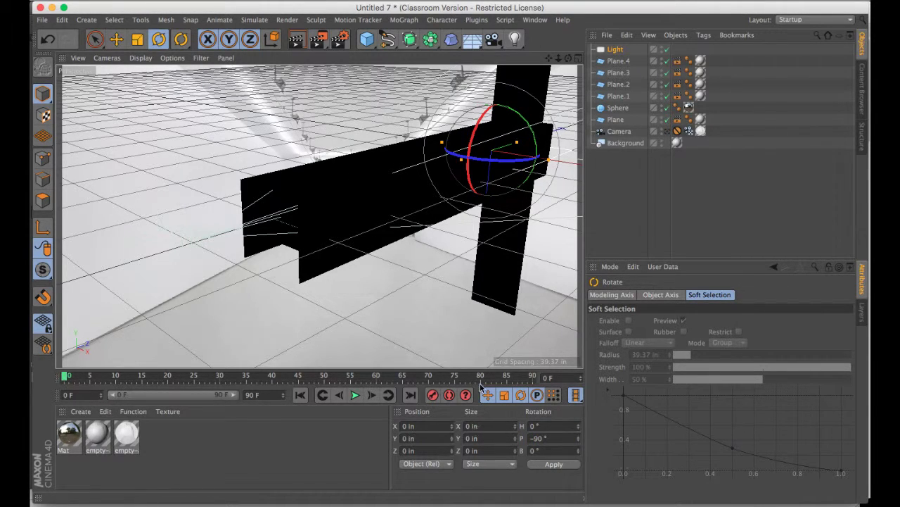
Step: Move the light back along Z to -85.035 in and view through the scene camera
left_click(116, 38)
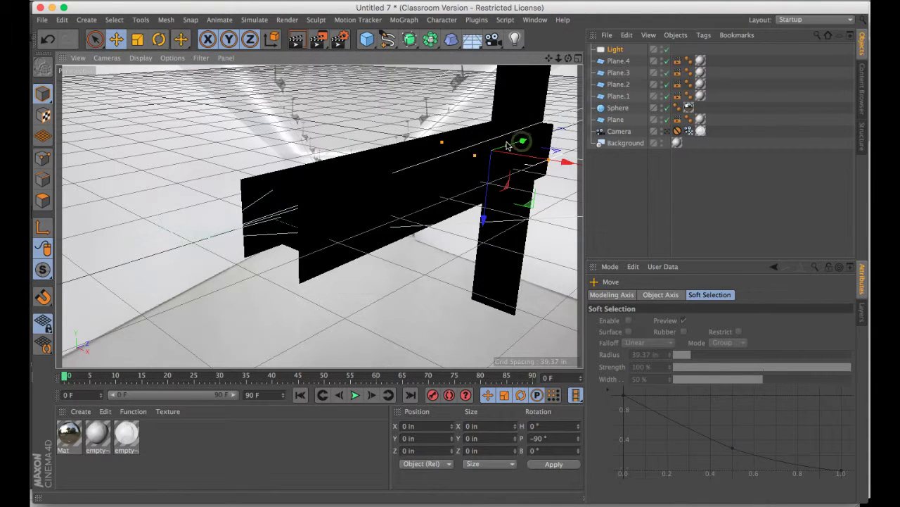
left_click_drag(521, 142, 458, 161)
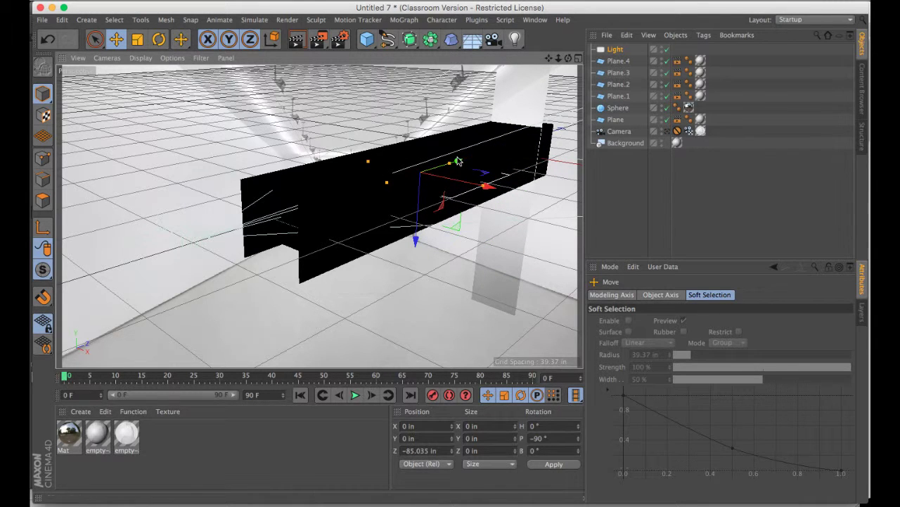
left_click(667, 132)
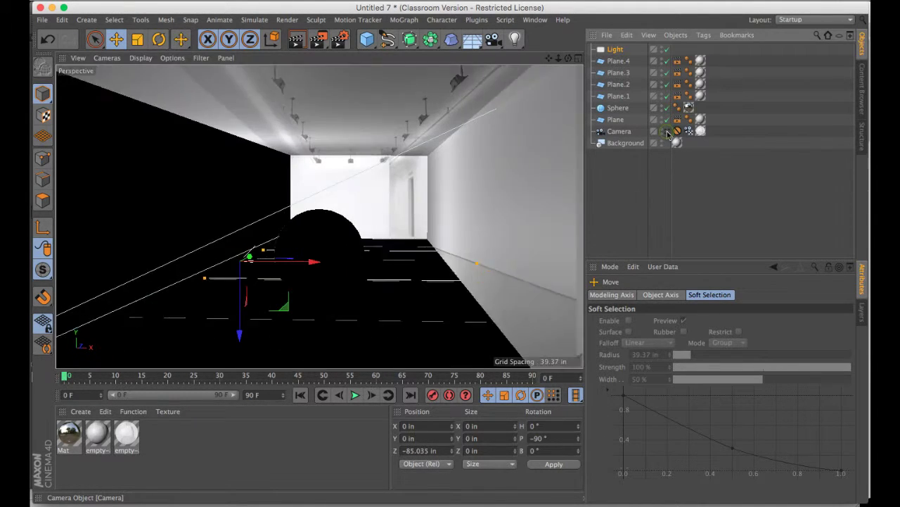
Step: In the Top view, move the light to X 17.284, Z -139.221 and reshape it into a long, narrow strip
left_click(578, 59)
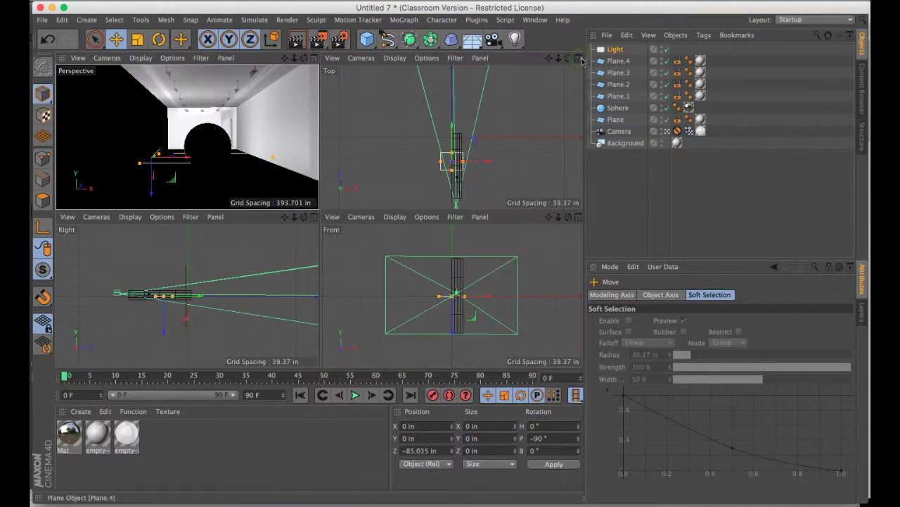
left_click(578, 59)
mouse_move(549, 59)
left_mouse_down()
mouse_move(548, 66)
mouse_move(563, 66)
left_mouse_up()
left_click_drag(370, 161, 375, 242)
left_click_drag(446, 305, 469, 305)
left_click_drag(549, 58, 437, 114)
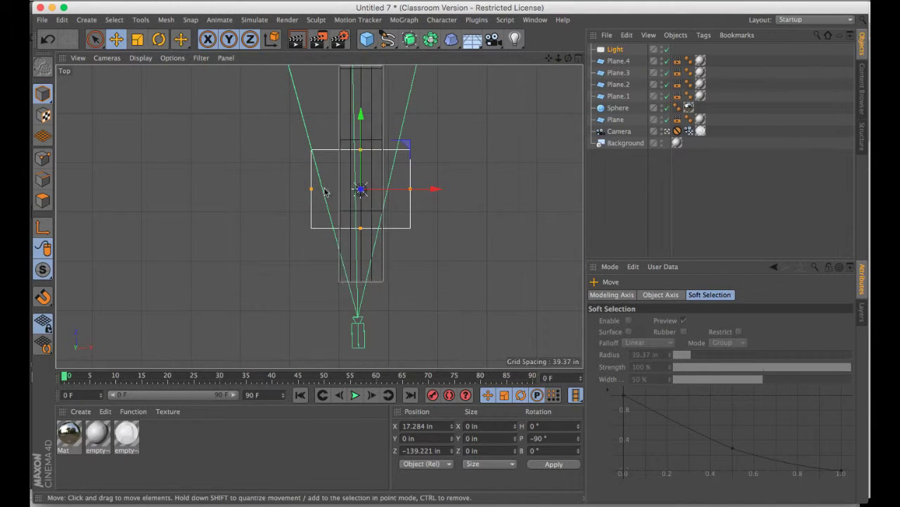
left_click_drag(312, 189, 343, 197)
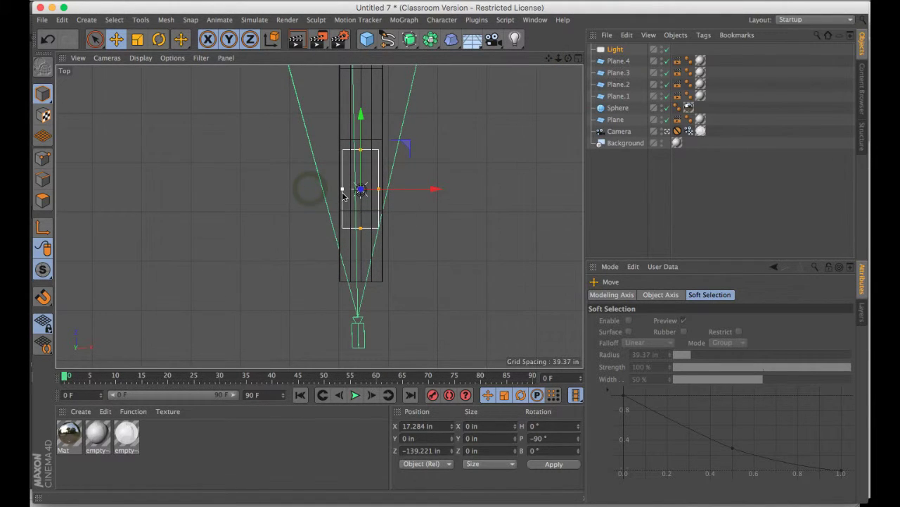
left_click_drag(344, 192, 345, 191)
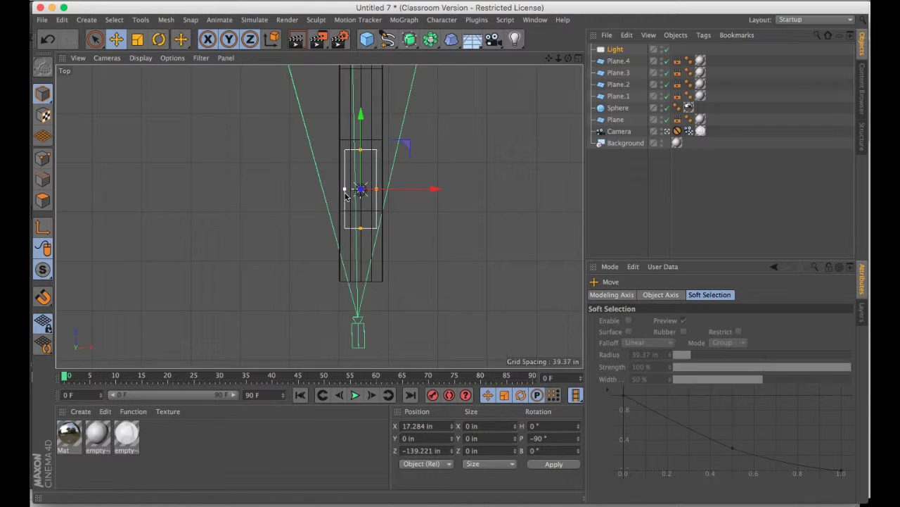
left_click_drag(361, 149, 366, 104)
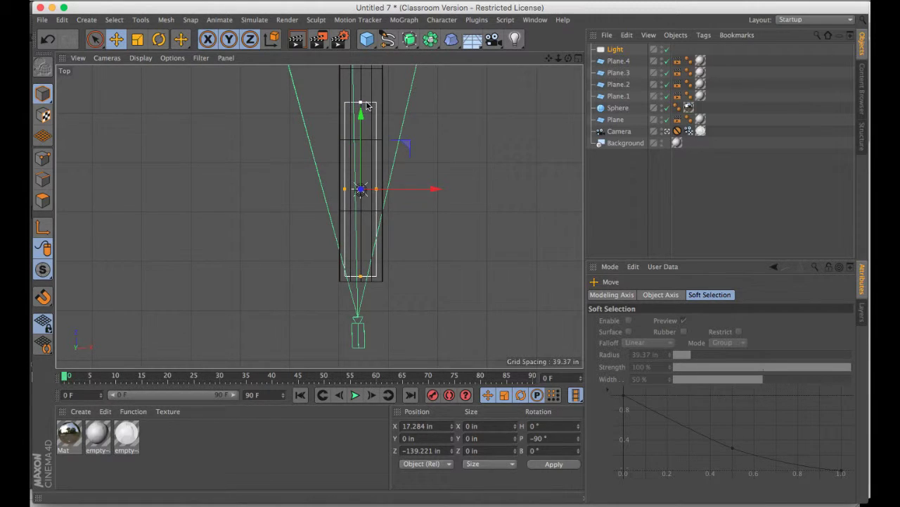
Step: Raise the light to Y 18.962 just below the ceiling and extend its front edge slightly
left_click(579, 58)
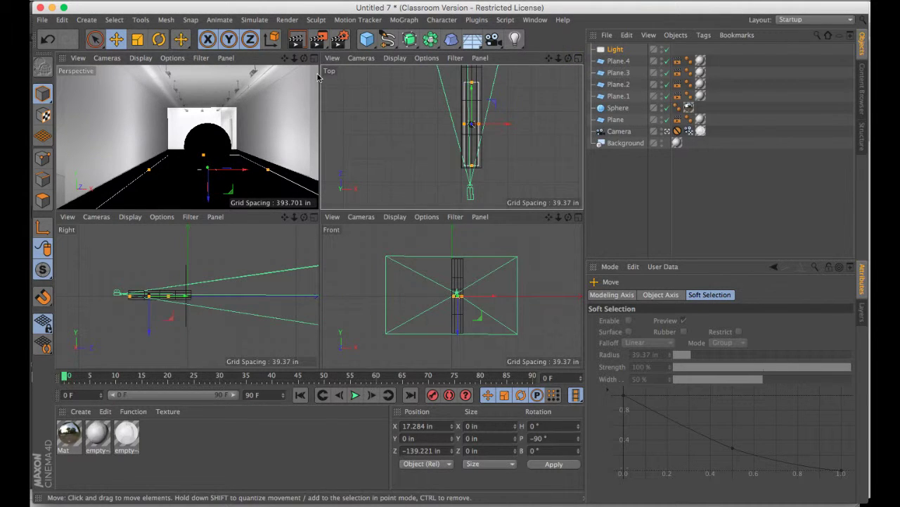
left_click_drag(211, 203, 217, 113)
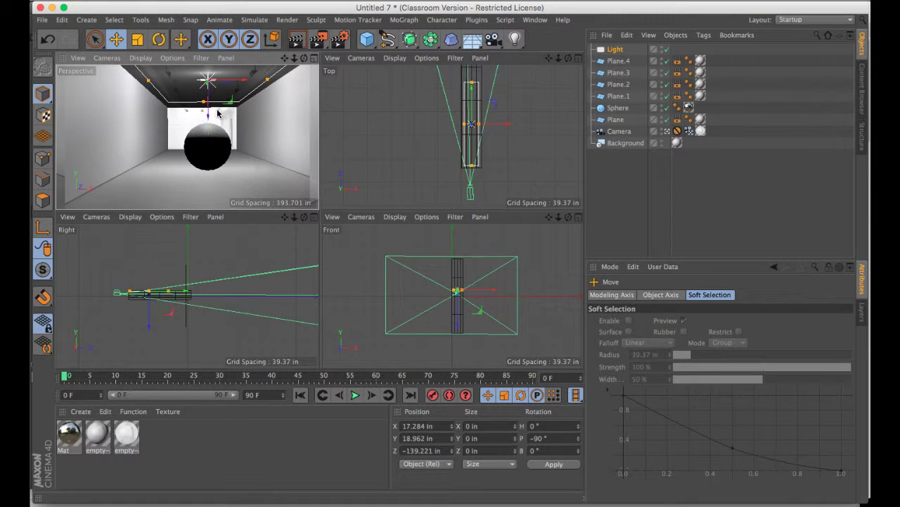
left_click(314, 59)
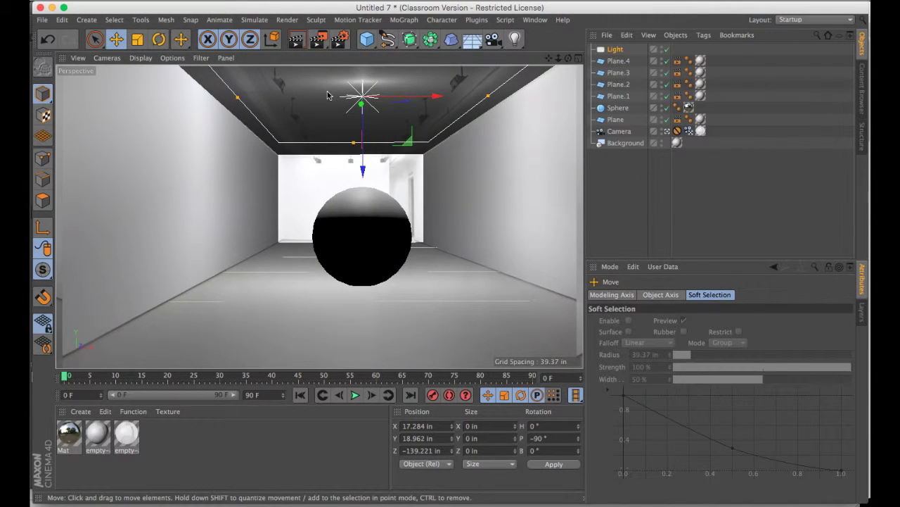
left_click_drag(353, 143, 351, 154)
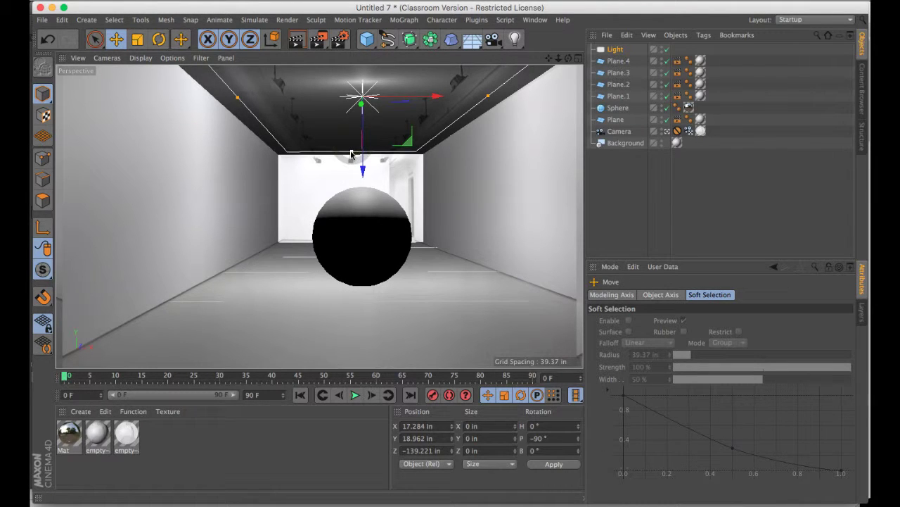
Step: Set the light's shadow type to Area and re-render to check the shadows
left_click(296, 41)
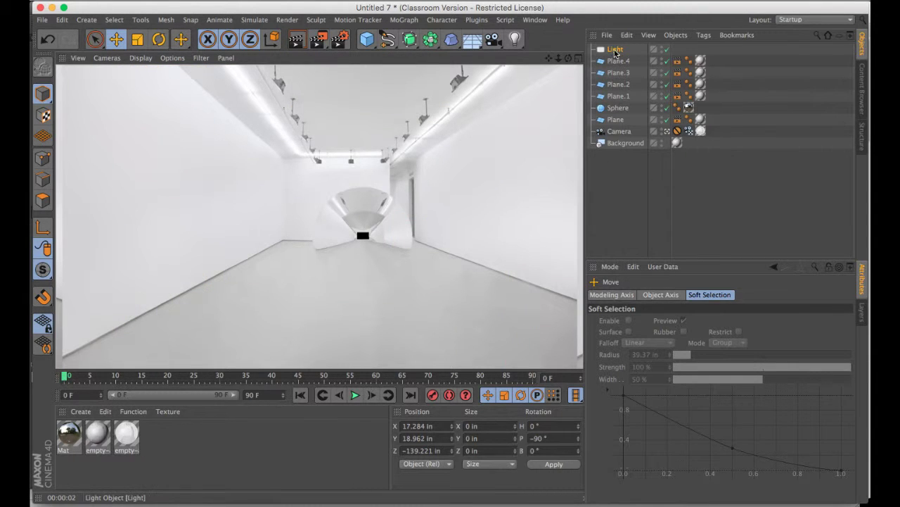
left_click(616, 49)
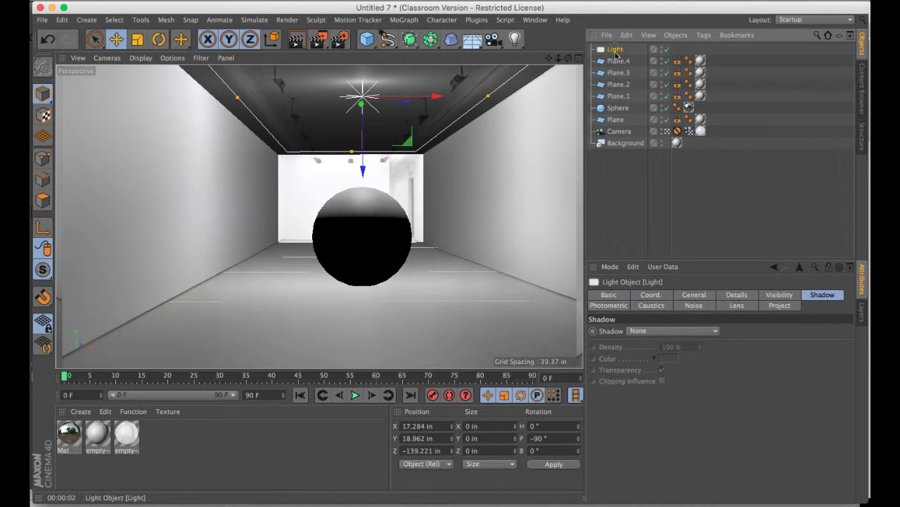
left_click(686, 331)
left_click(670, 379)
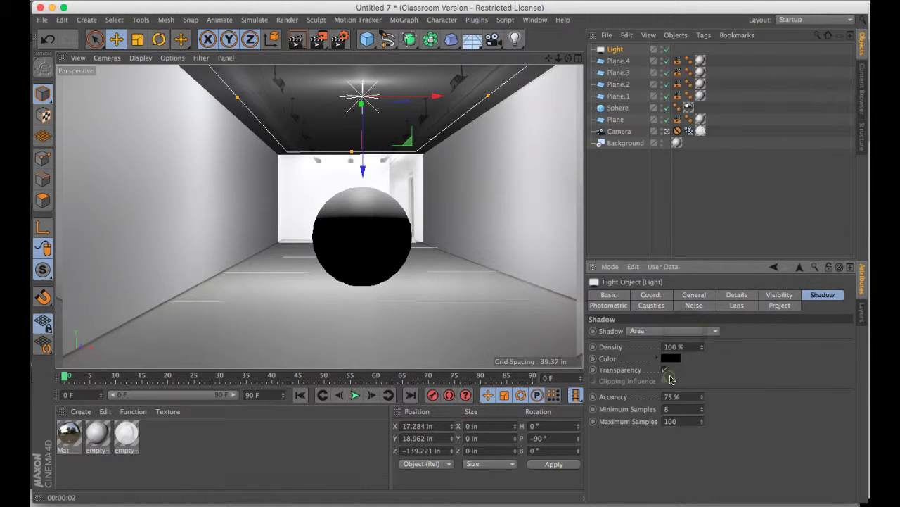
left_click(297, 42)
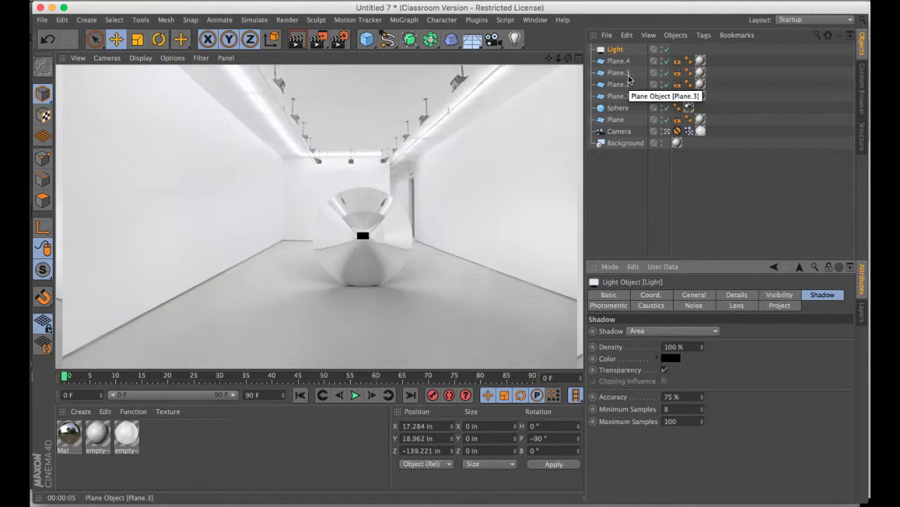
Step: Add a capsule with radius 1 in and height 5 in
left_click(369, 40)
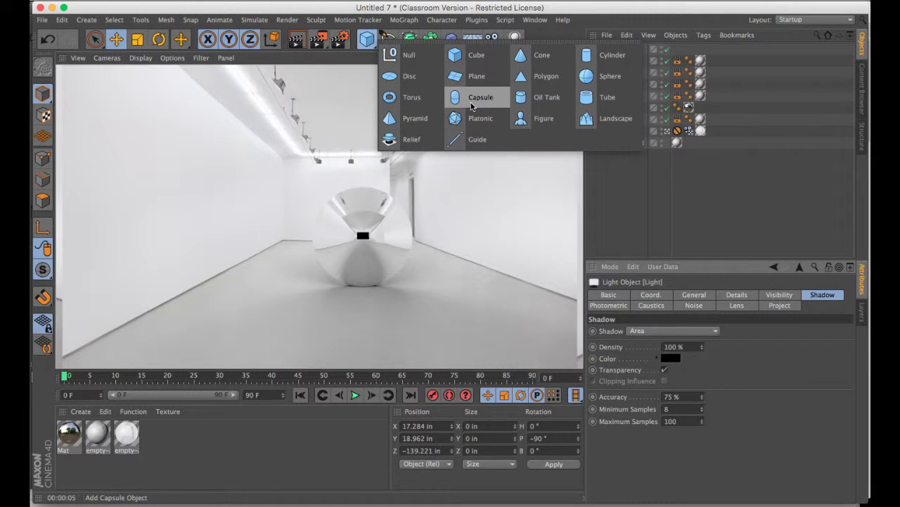
left_click(471, 104)
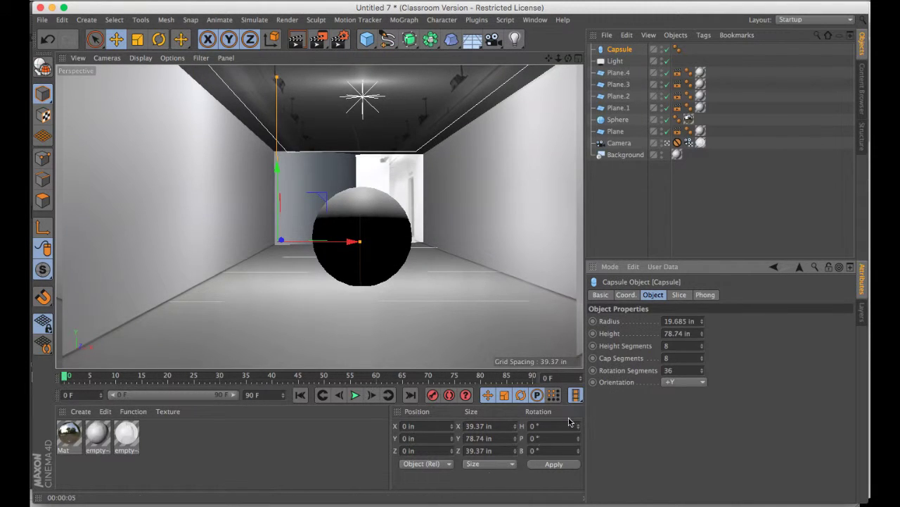
double_click(688, 333)
type("2n")
double_click(691, 320)
type("1")
double_click(679, 333)
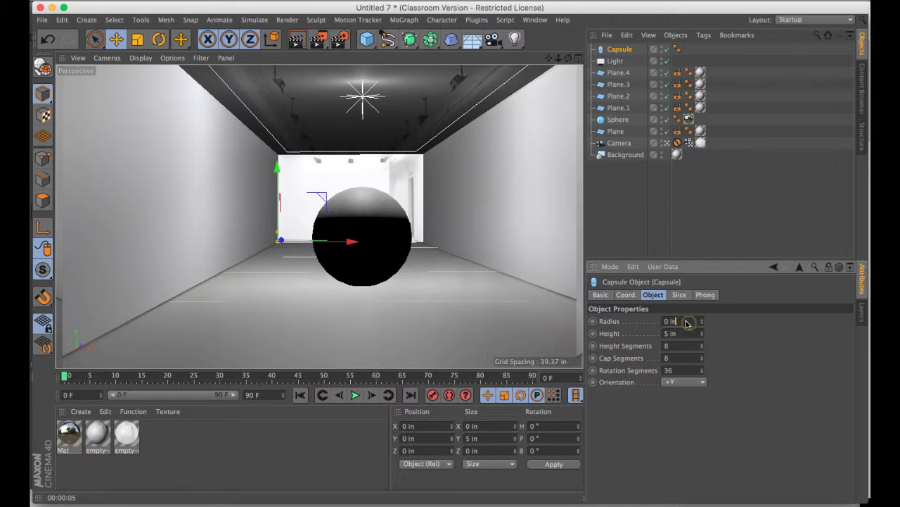
double_click(686, 322)
type("1")
key("Return")
Step: Set the capsule's Z position to -150, lift it onto the left wall, and render
double_click(411, 450)
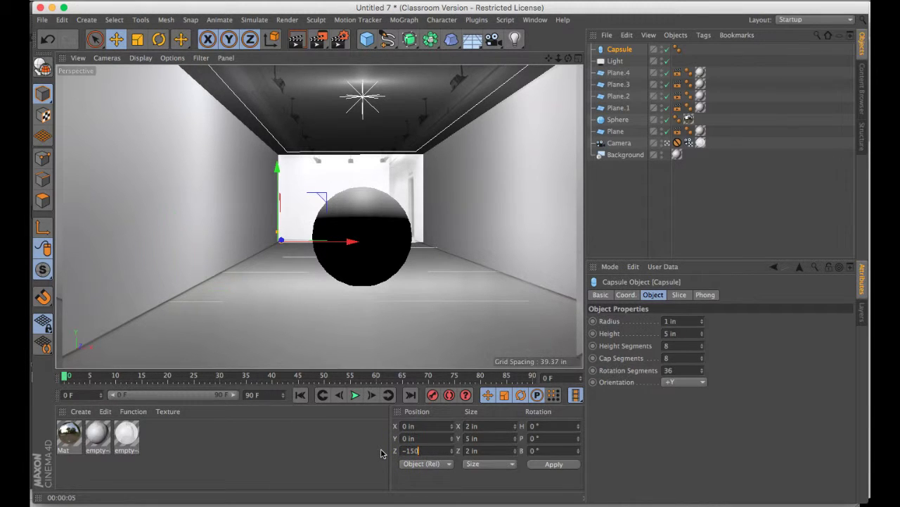
type("-150")
key("Return")
mouse_move(249, 295)
left_mouse_down()
mouse_move(268, 299)
mouse_move(245, 295)
mouse_move(259, 294)
left_mouse_up()
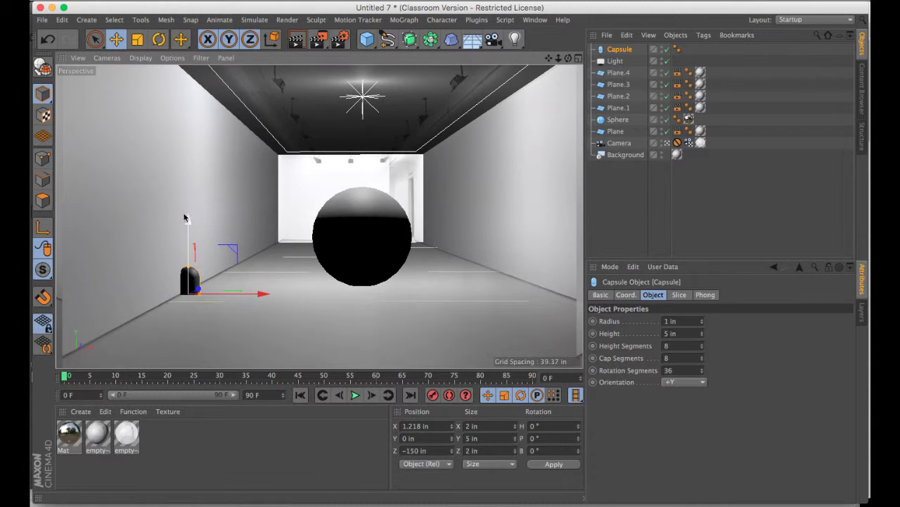
left_click_drag(184, 218, 243, 104)
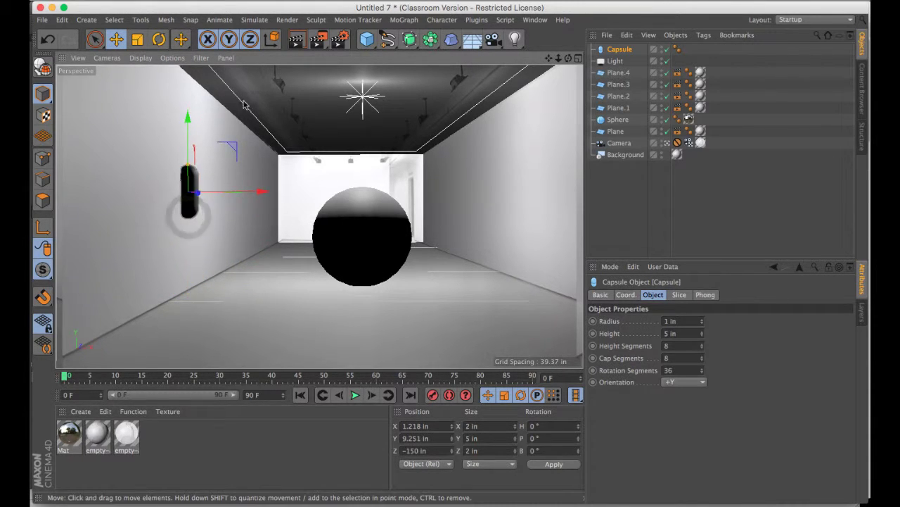
left_click(296, 41)
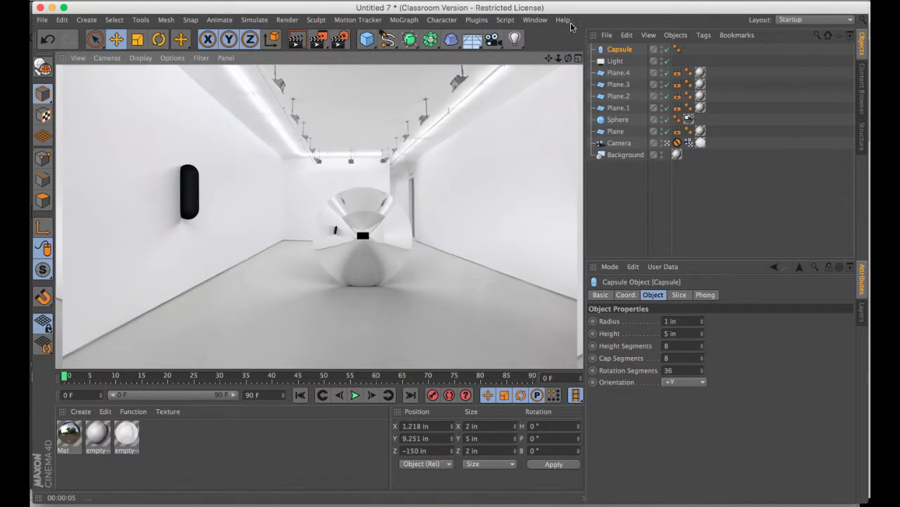
left_click(536, 1)
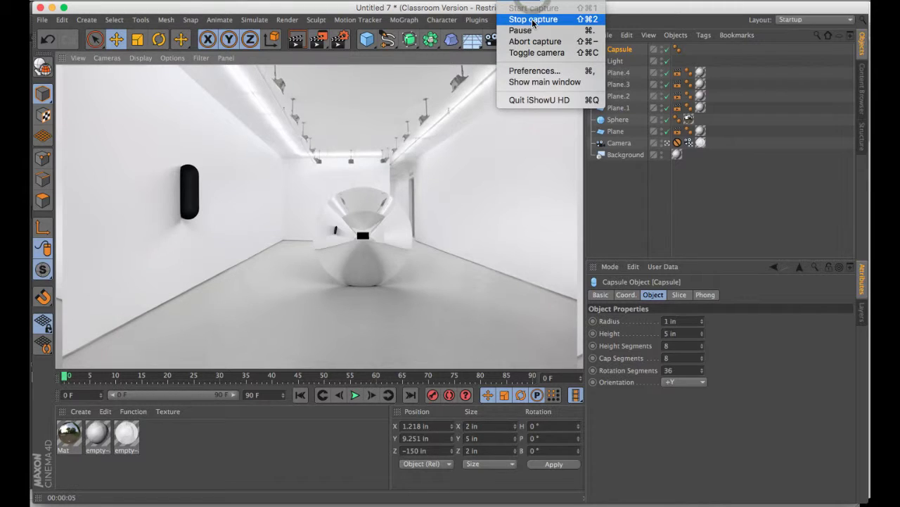